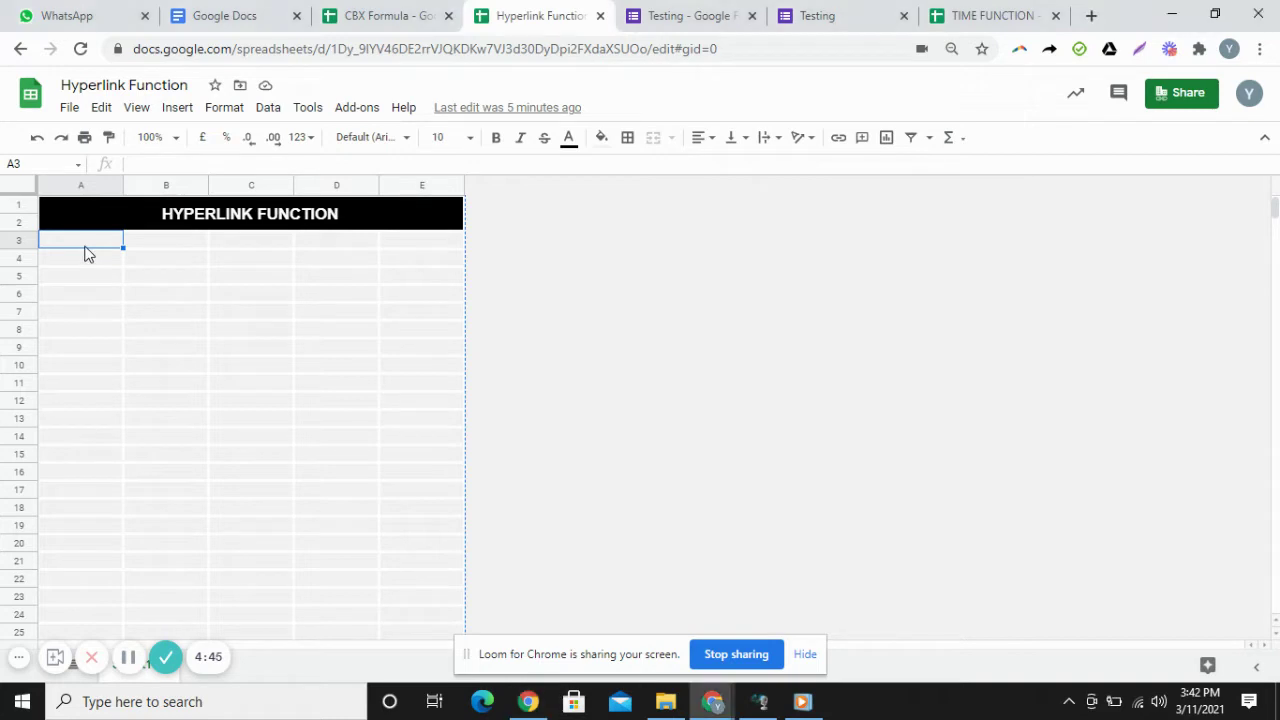
- Begin a HYPERLINK formula in cell A3, directly below the HYPERLINK FUNCTION heading
double_click(94, 243)
text(=)
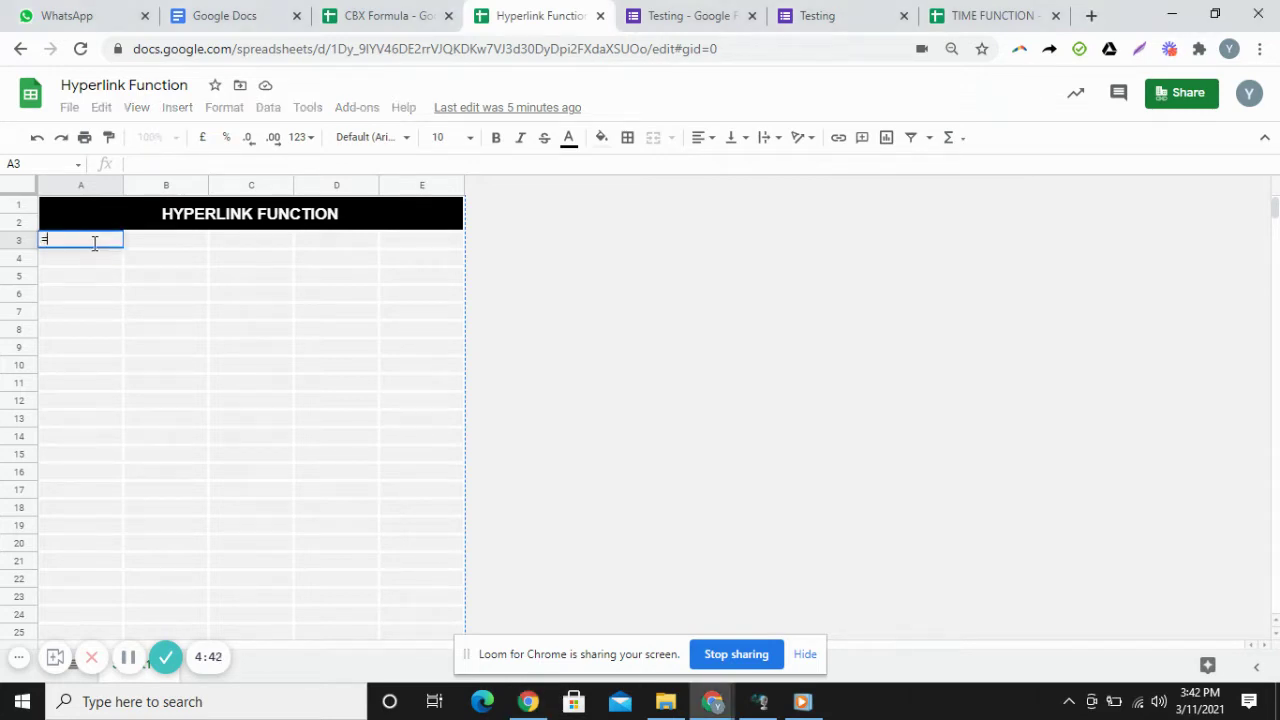
text(HYPER)
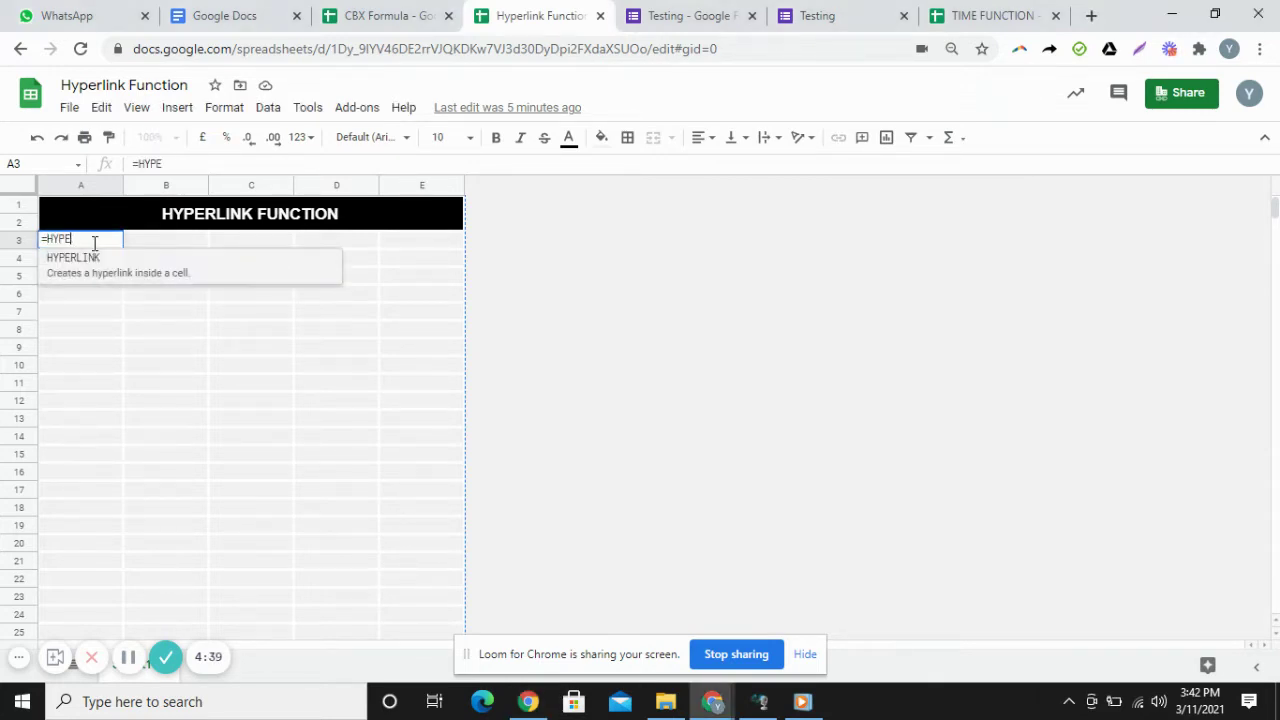
key(Tab)
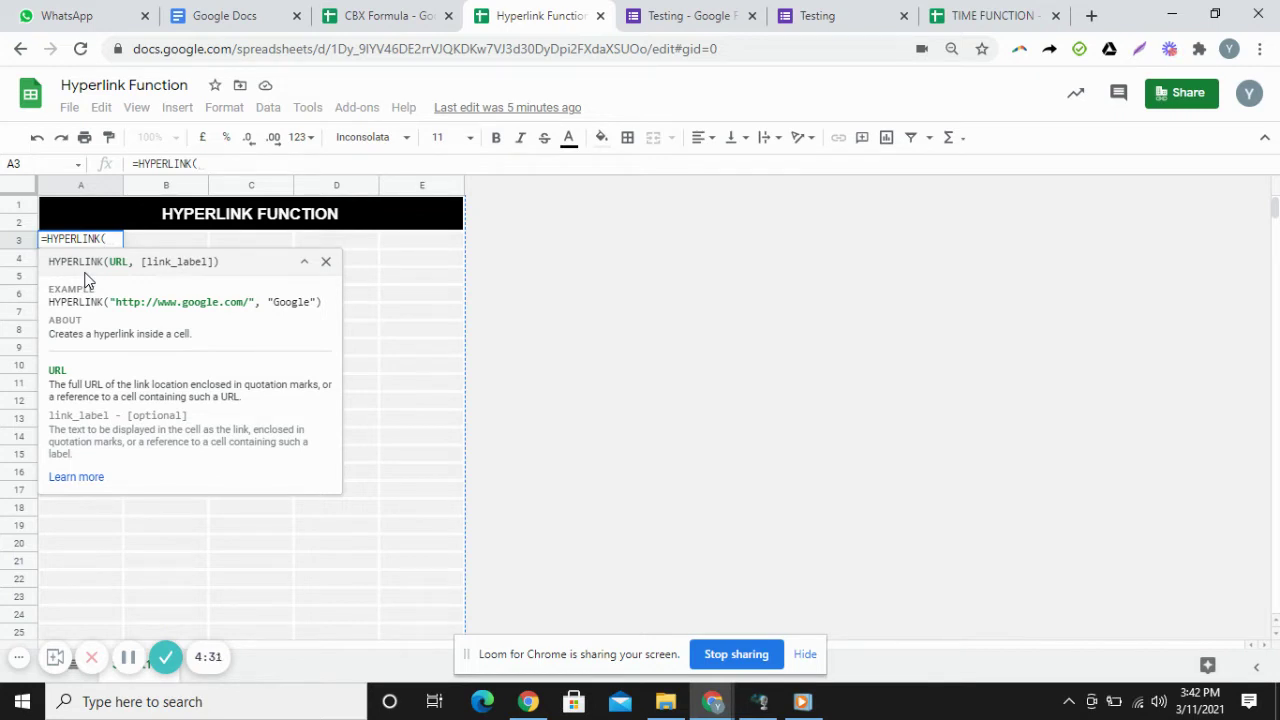
- Copy the full URL of the open Testing form and return to the Hyperlink Function spreadsheet
click(814, 20)
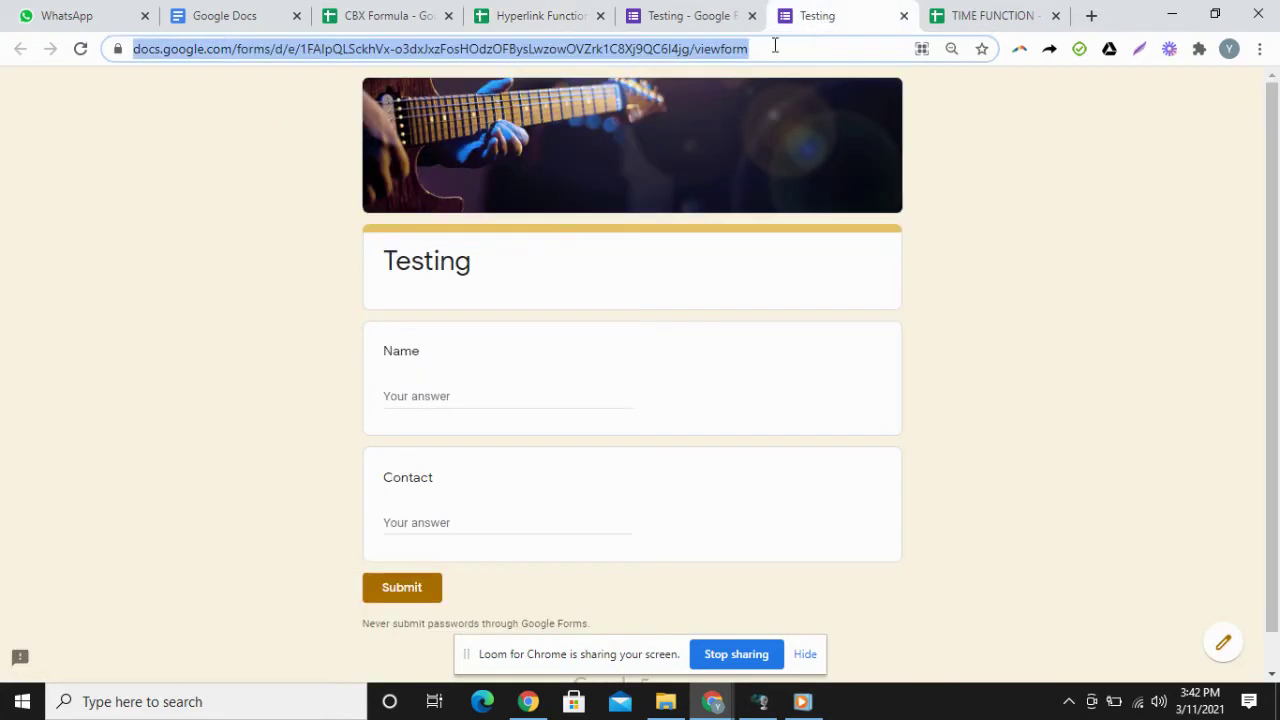
click(772, 49)
key(ctrl+a)
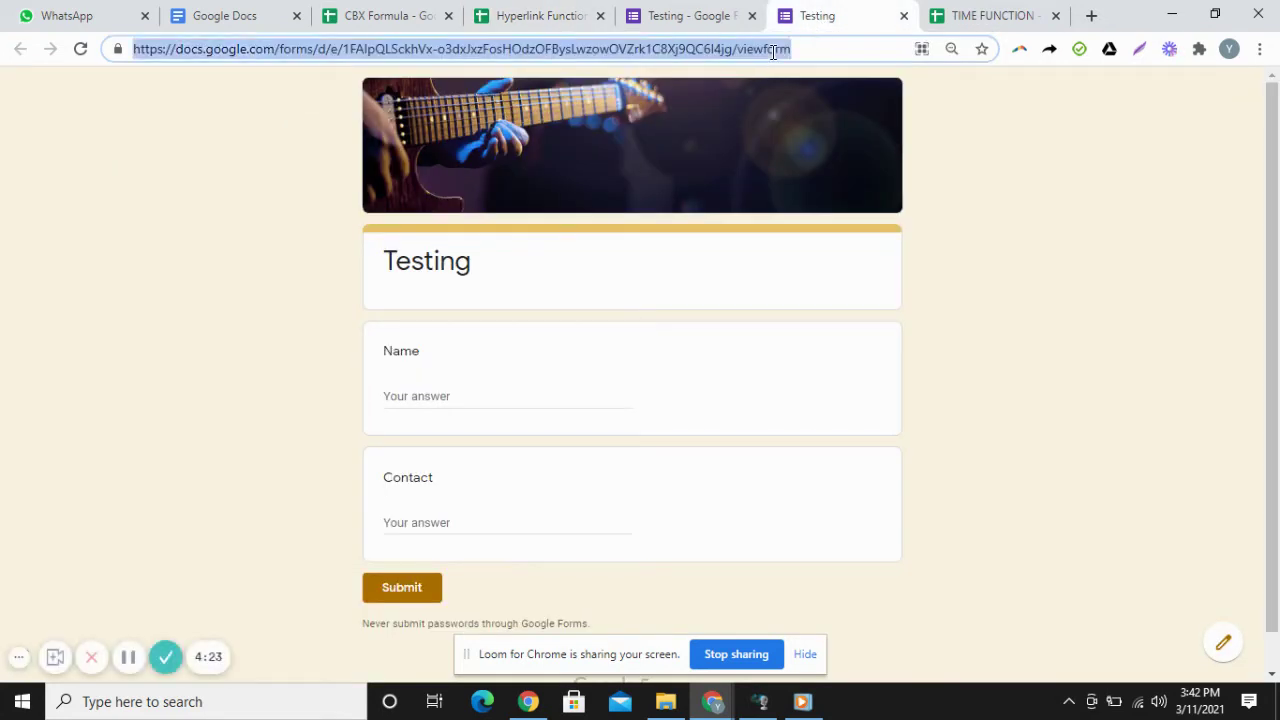
click(507, 15)
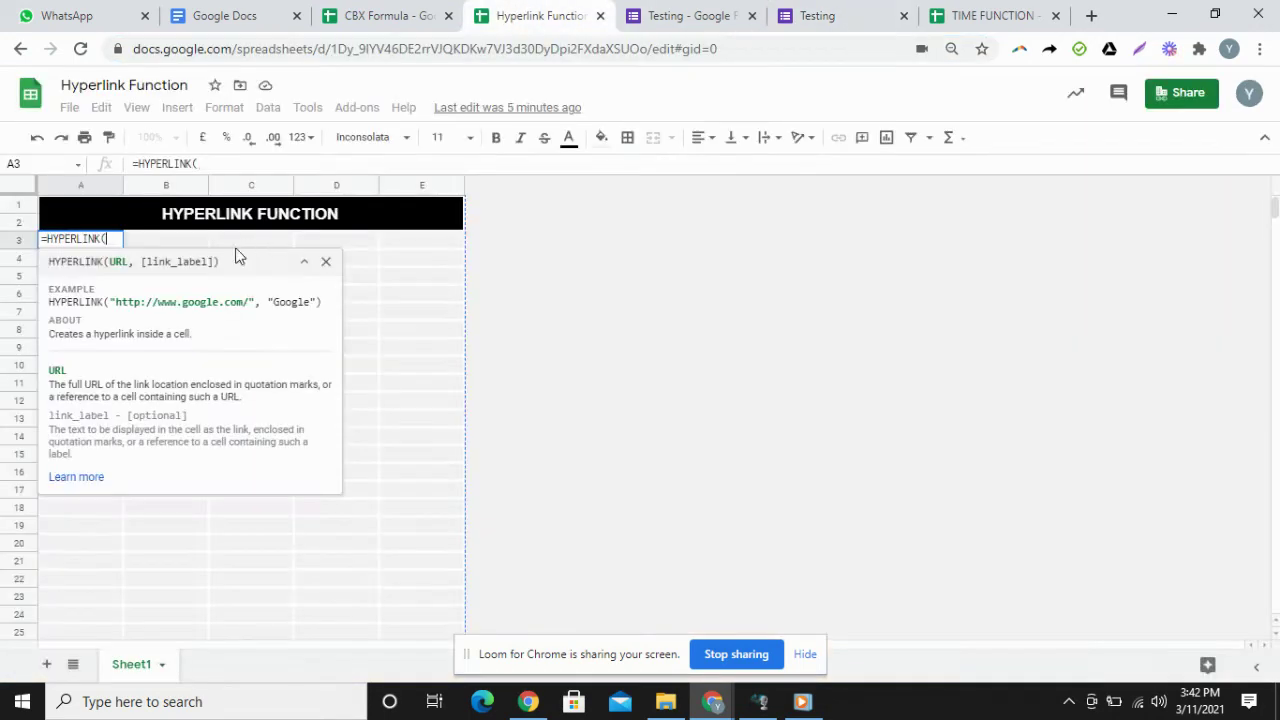
- Complete the HYPERLINK formula in A3 with the copied form URL and the link label "Click Here", both in quotation marks
text(")
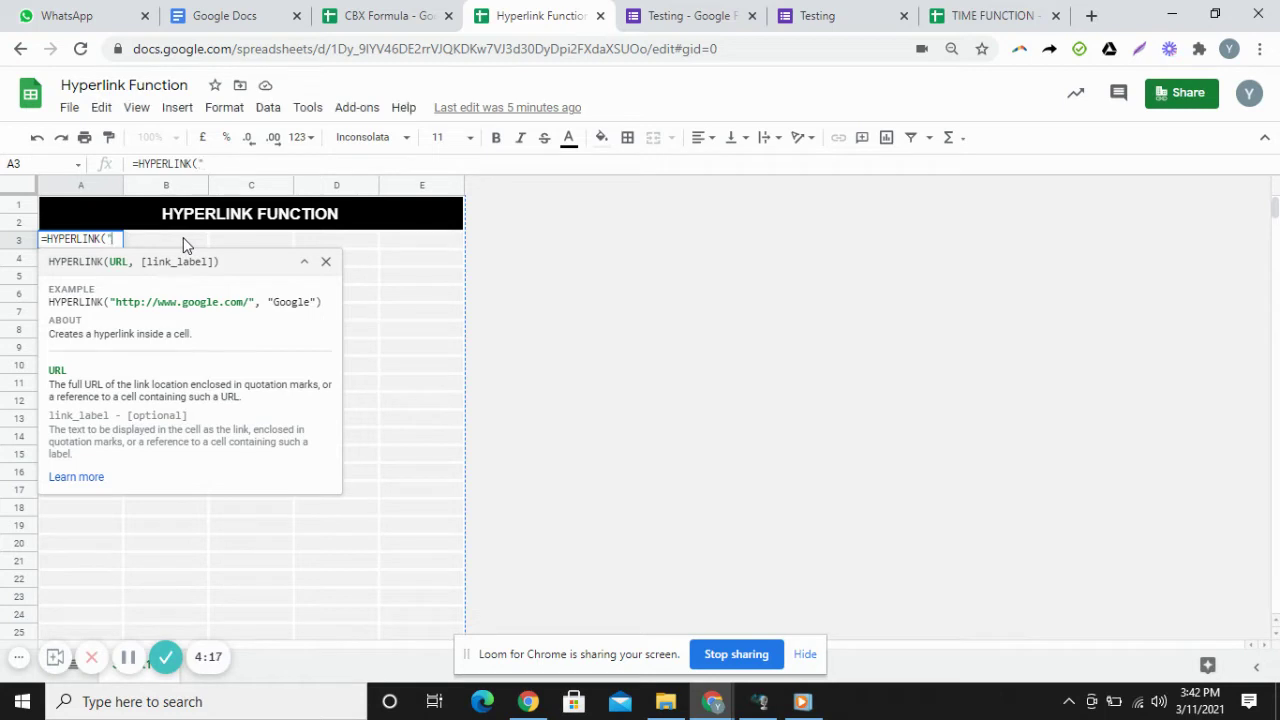
text(https://docs.google.com/forms/d/e/1FAIpQLSckhVx-o3dxJxzFosHOdzOFBysLwzowOVZrk1C8Xj9QC6I4jg/viewform)
text(")
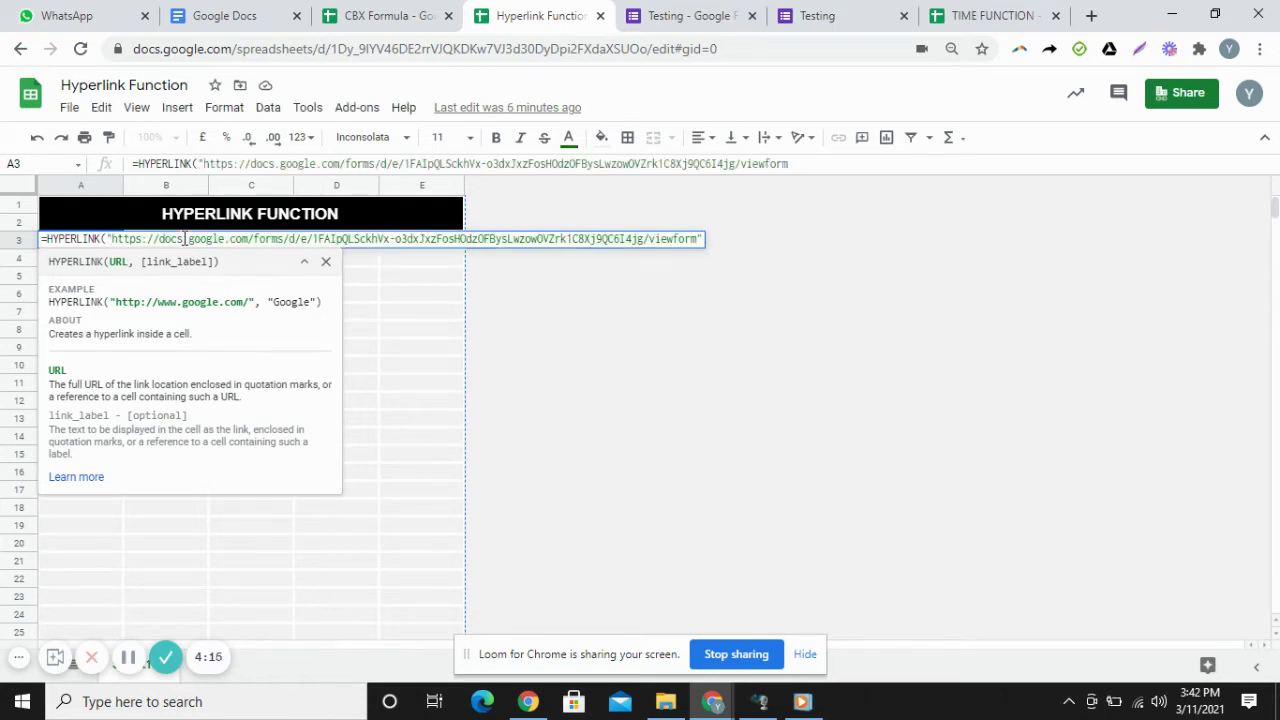
text(,)
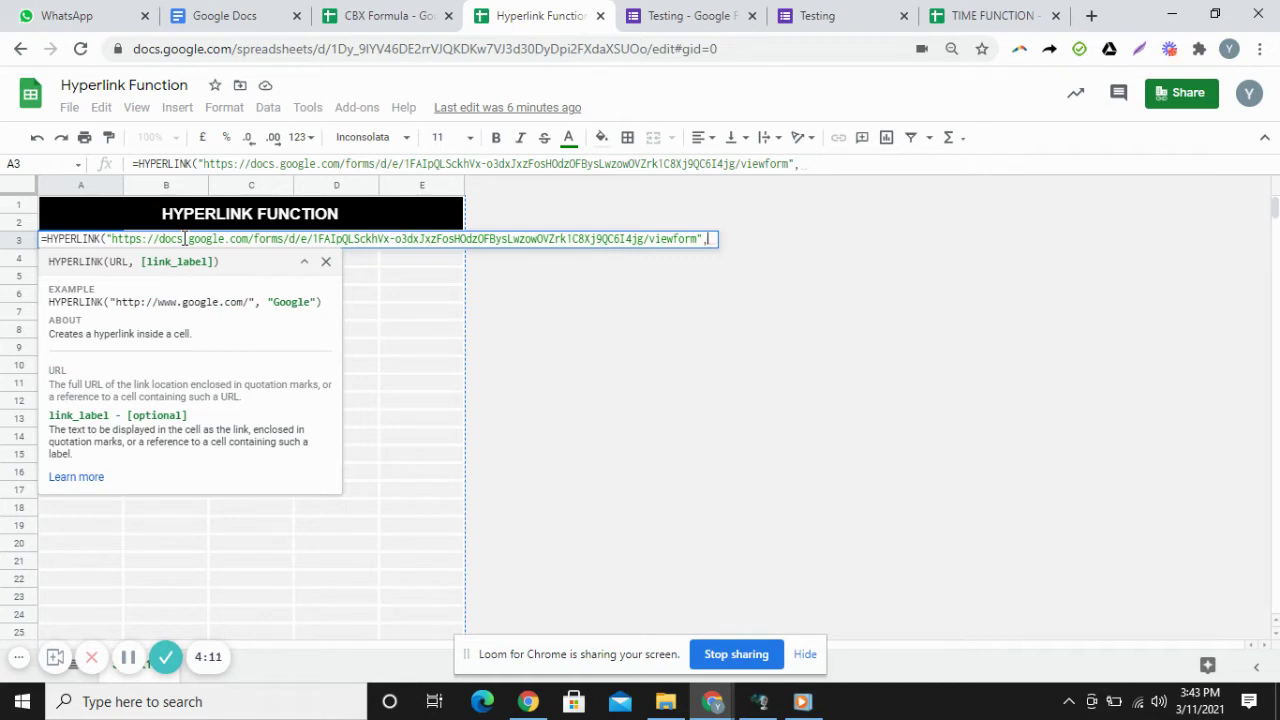
text(")
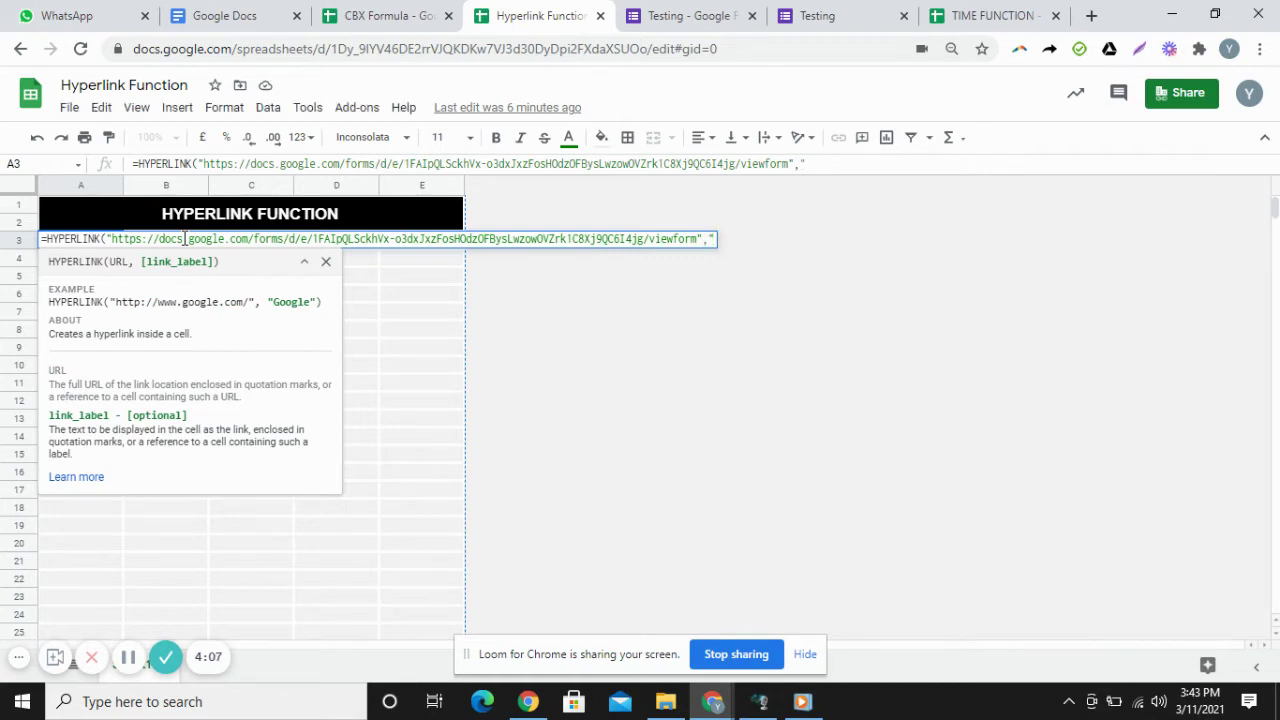
text(Click Here)
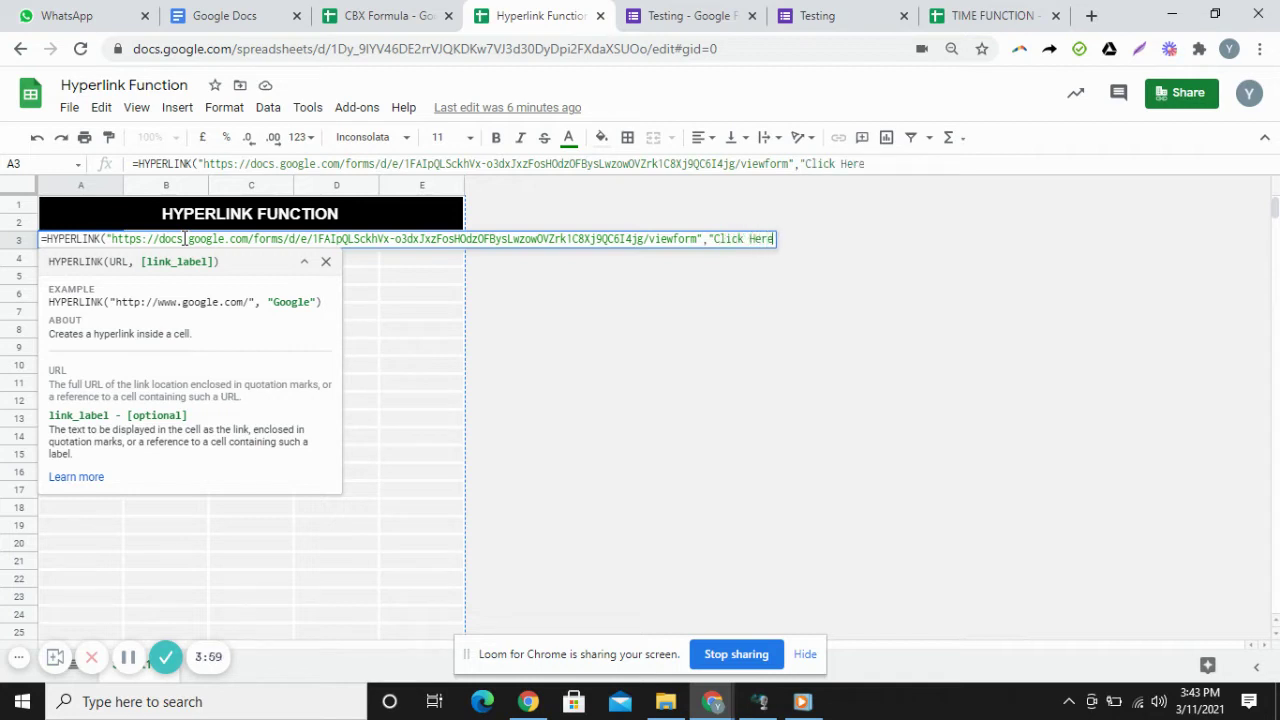
text("))
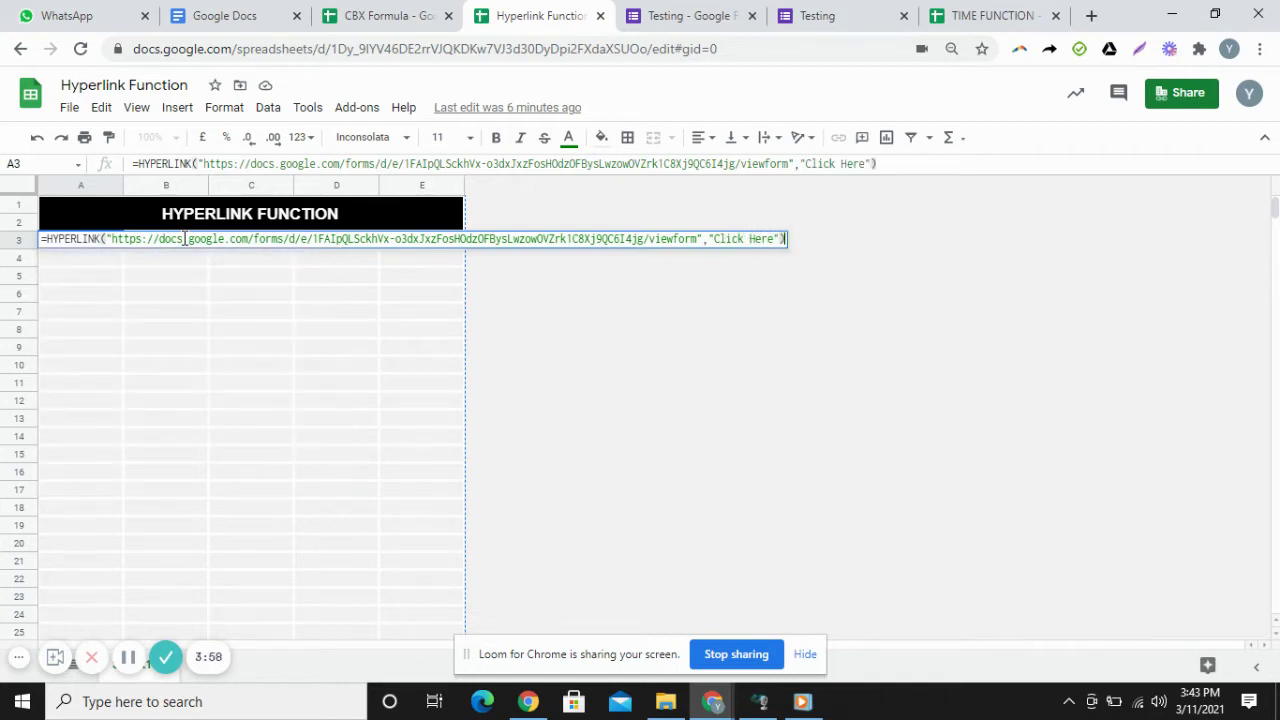
key(Return)
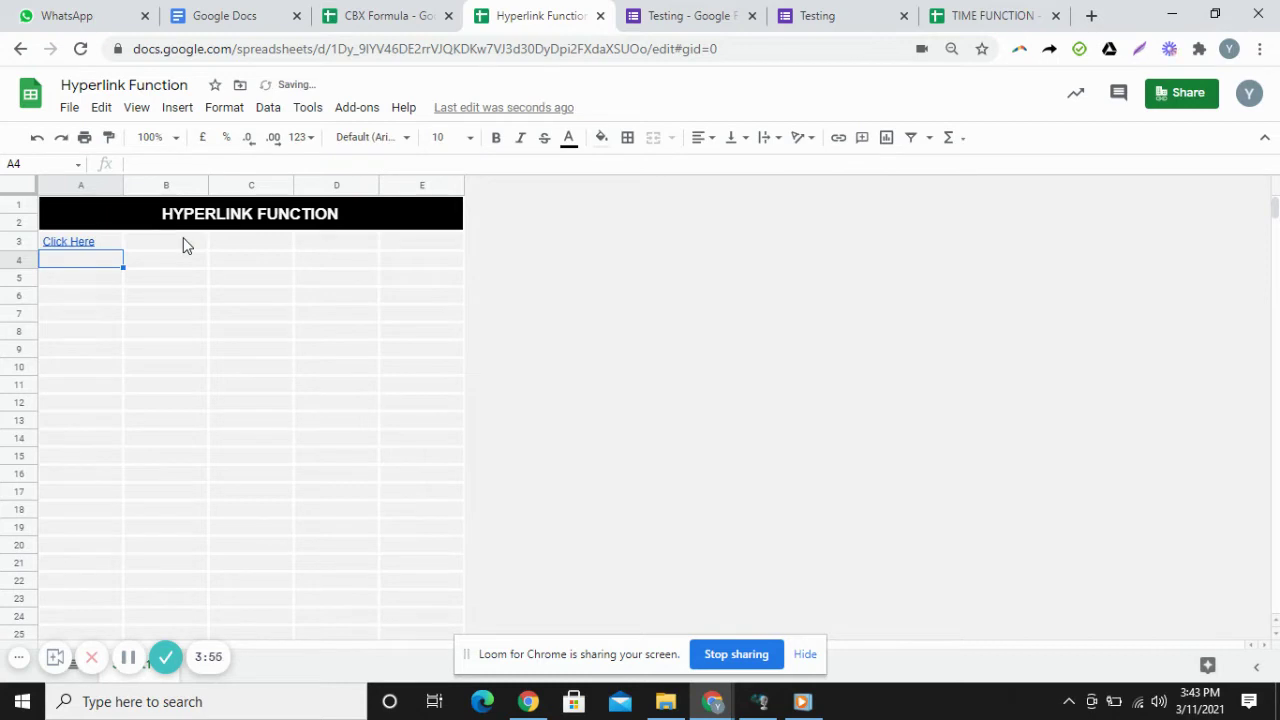
- Compare the Testing form with the page that A3's Click Here link opens, and return to the spreadsheet
click(815, 12)
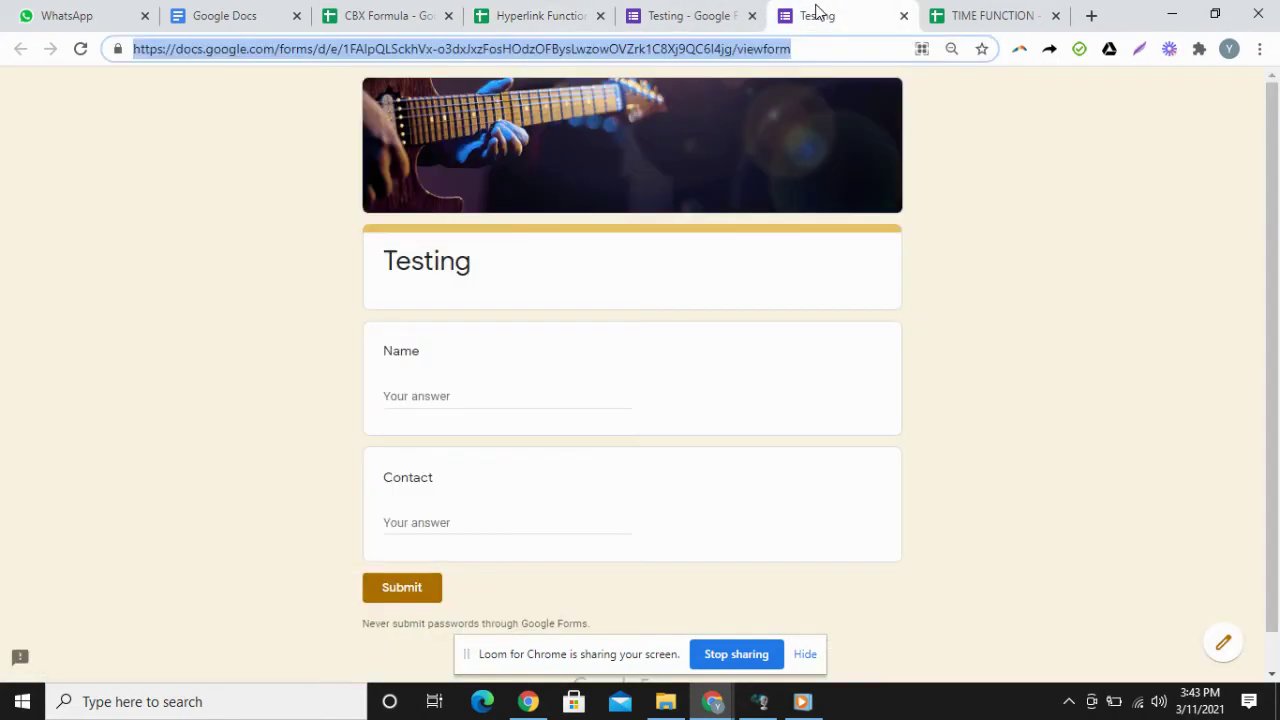
click(545, 18)
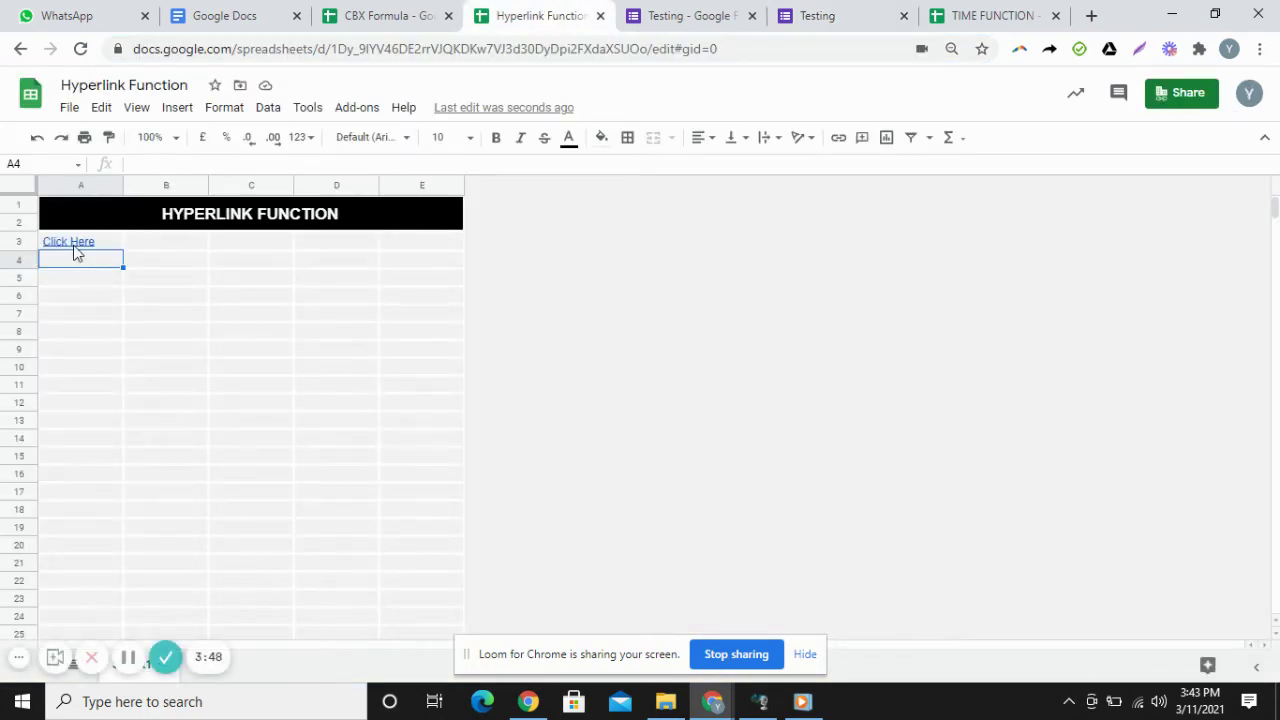
click(74, 247)
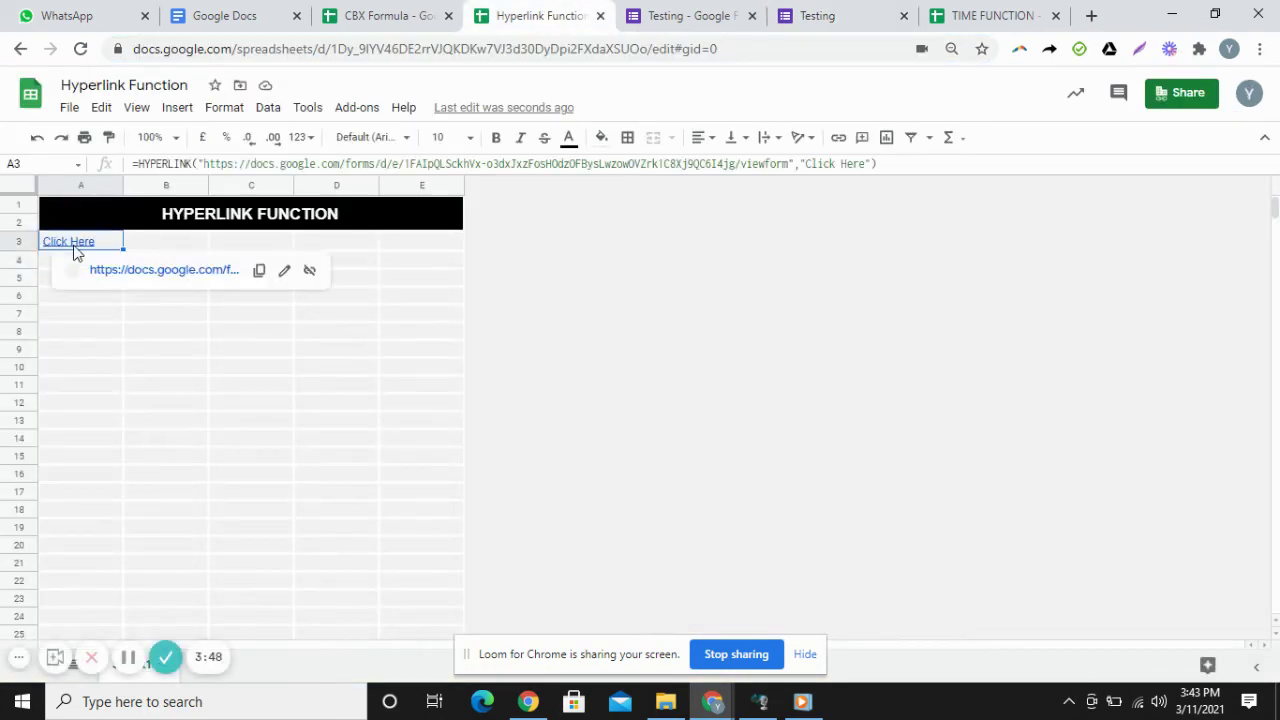
click(143, 271)
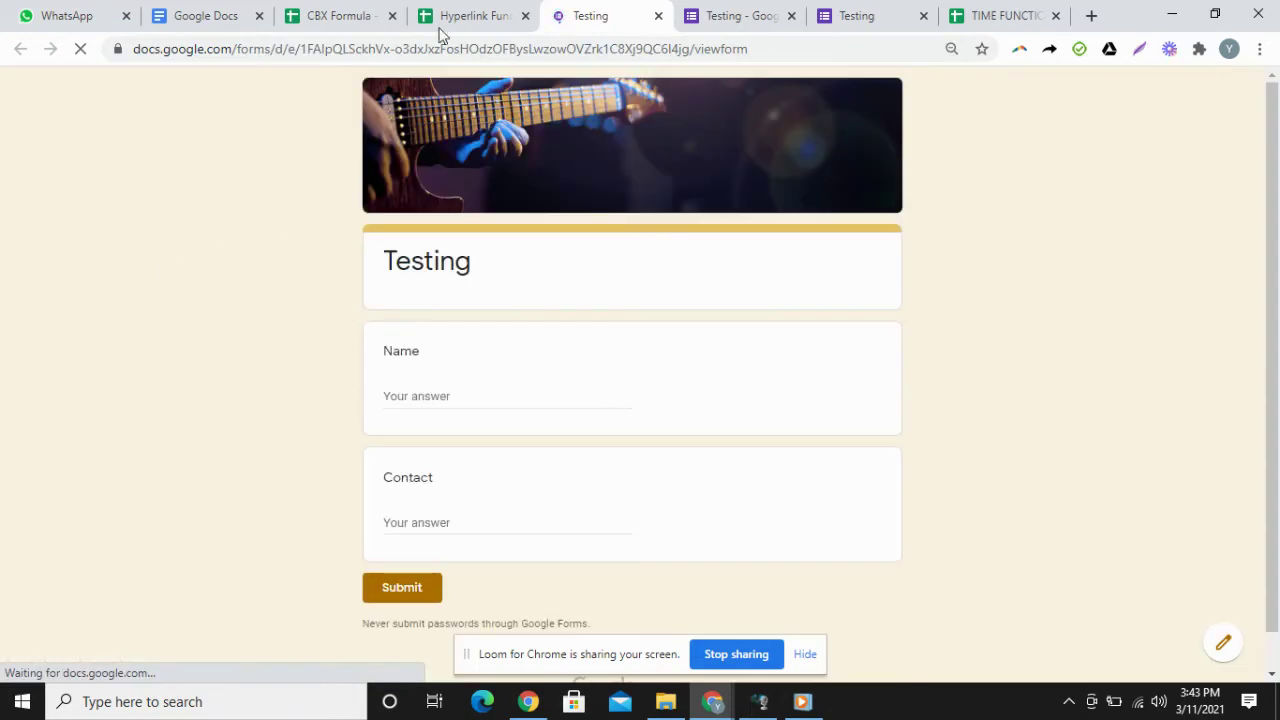
click(476, 18)
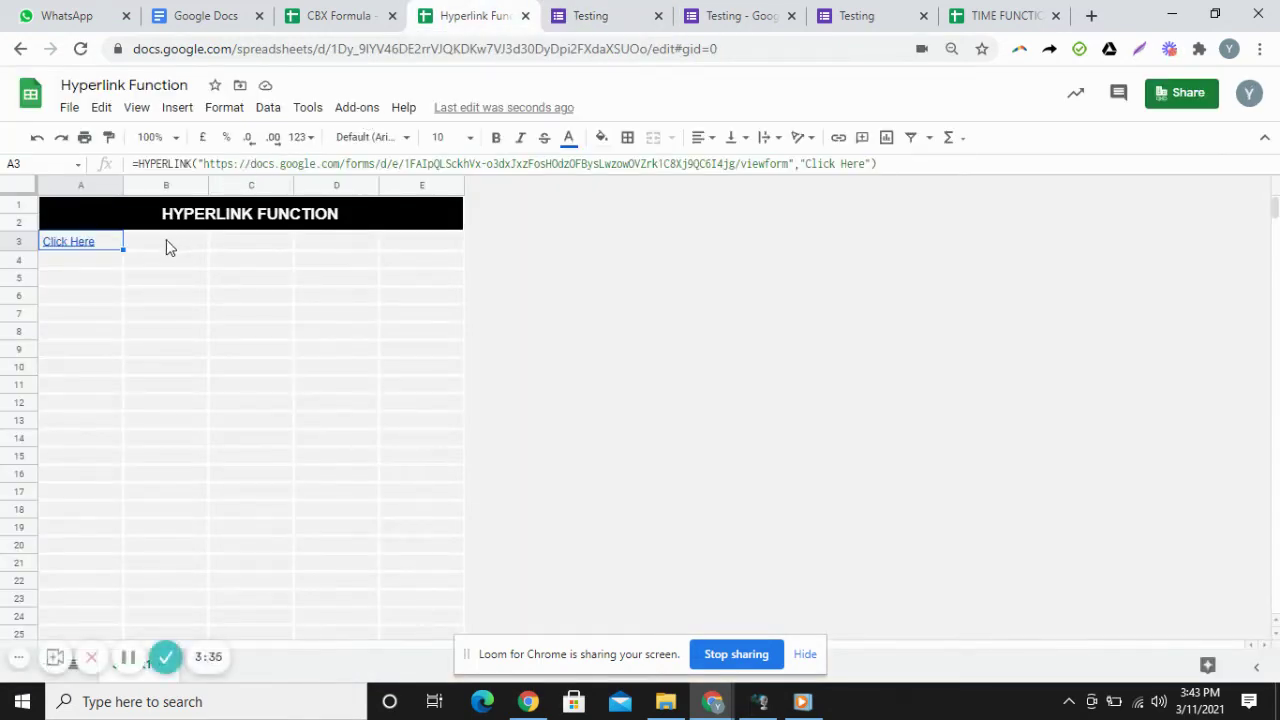
click(166, 240)
key(Up)
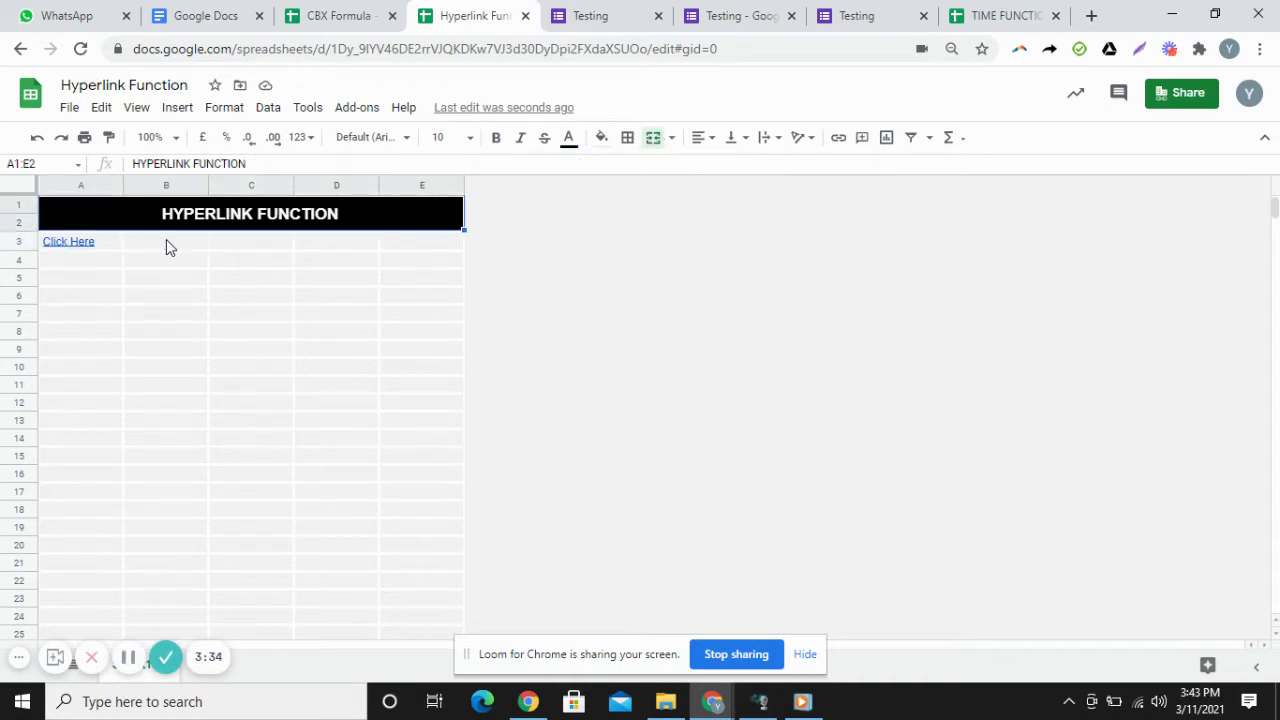
key(Down)
key(Left)
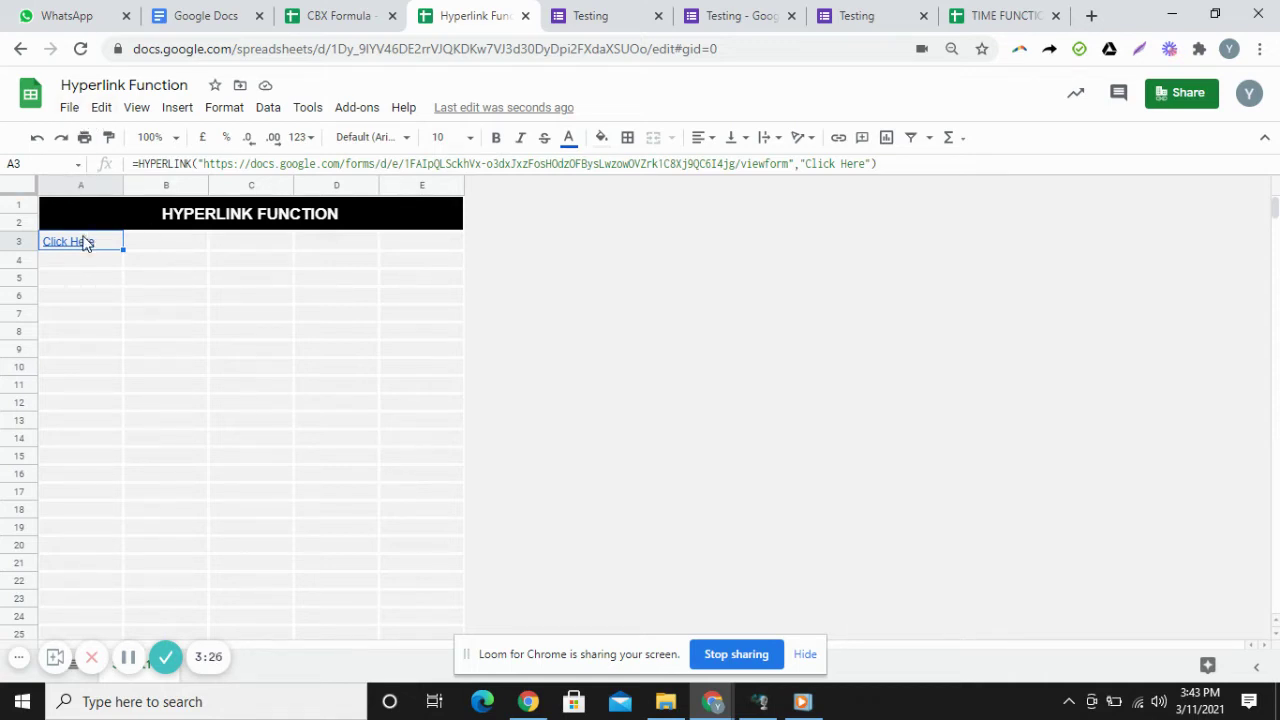
click(69, 108)
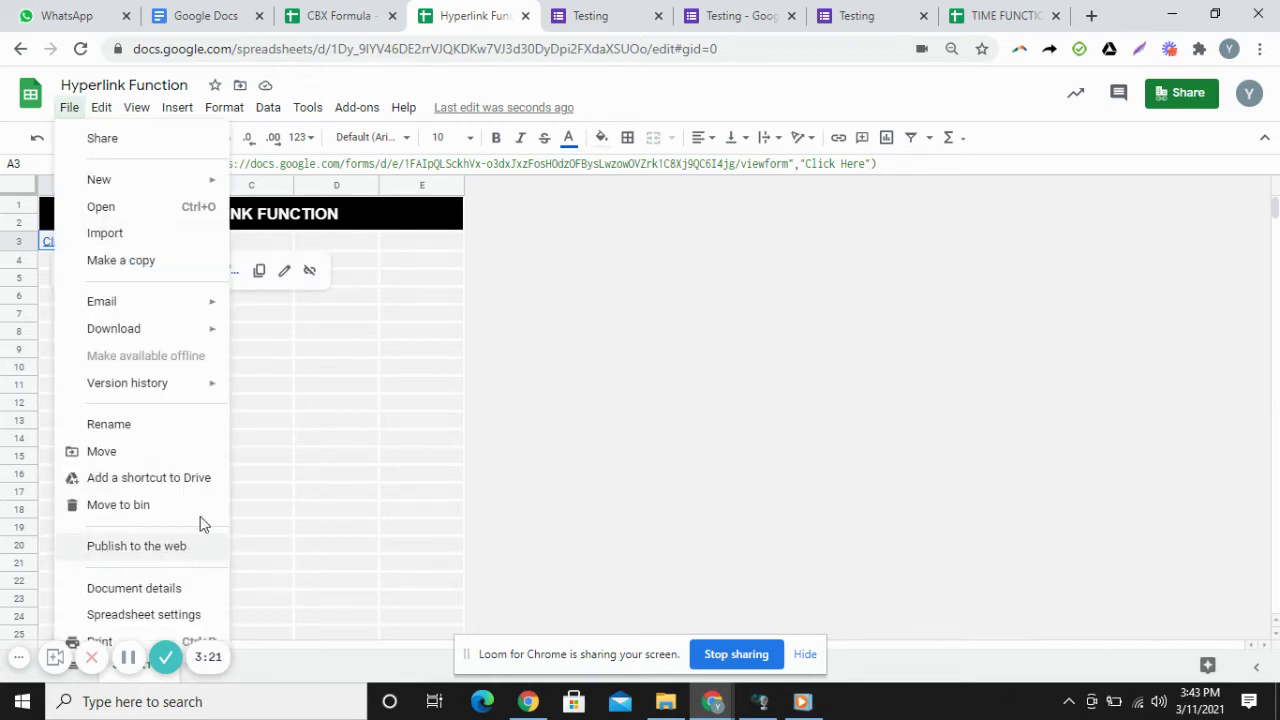
click(249, 374)
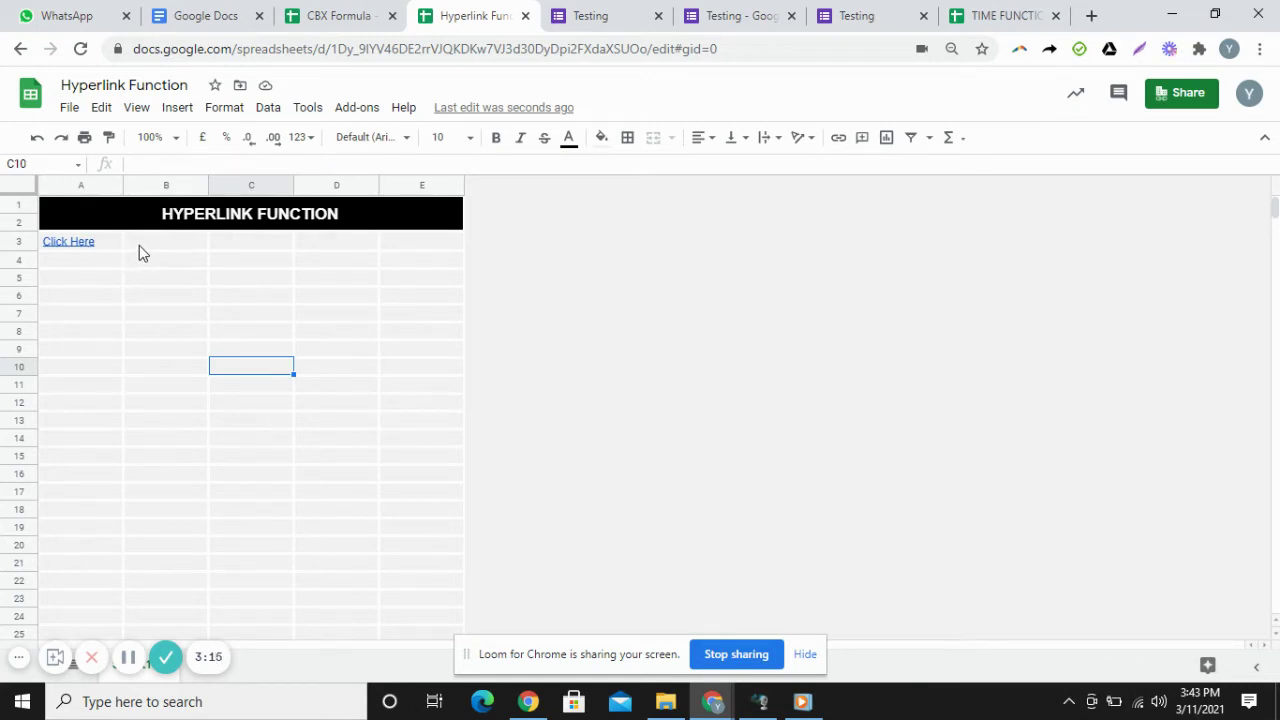
- Begin a HYPERLINK formula in cell A4 with the copied Testing form URL in quotation marks as its first argument
click(84, 262)
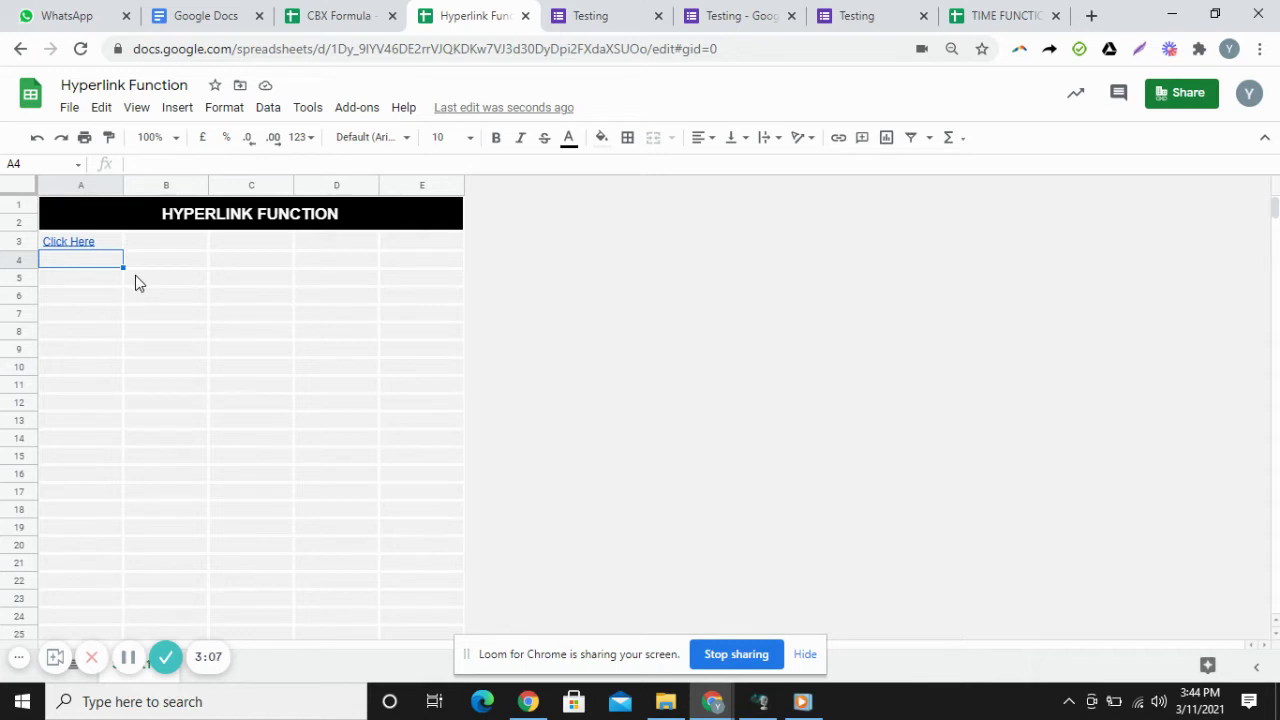
text(=hy)
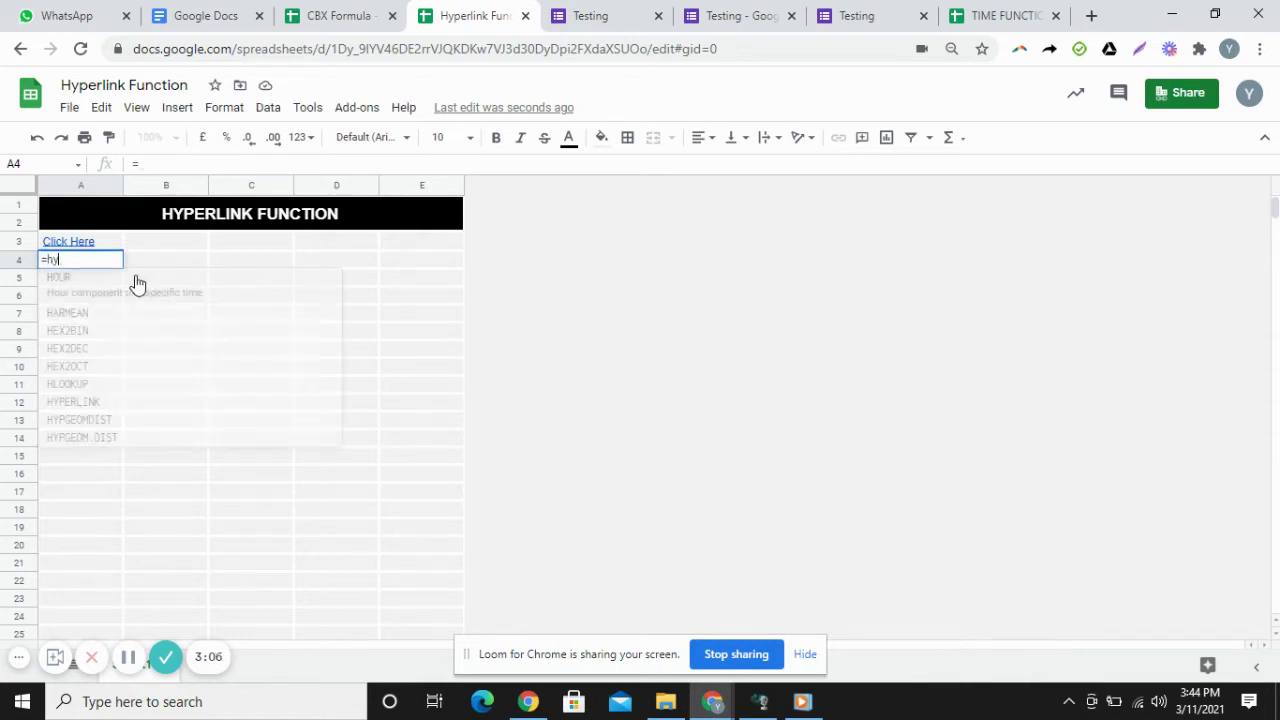
text(perlink()
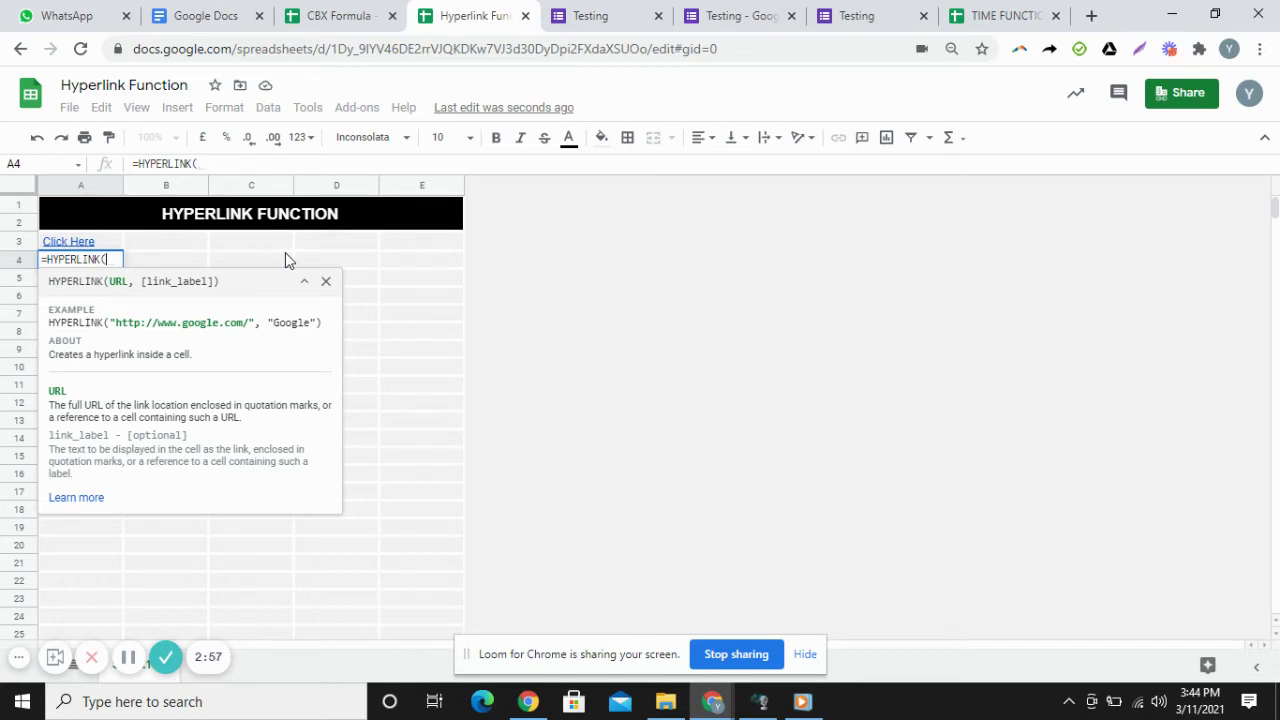
text(")
text(https://docs.google.com/forms/d/e/1FAIpQLSckhVx-o3dxJxzFosHOdzOFBysLwzowOVZrk1C8Xj9QC6I4jg/viewform)
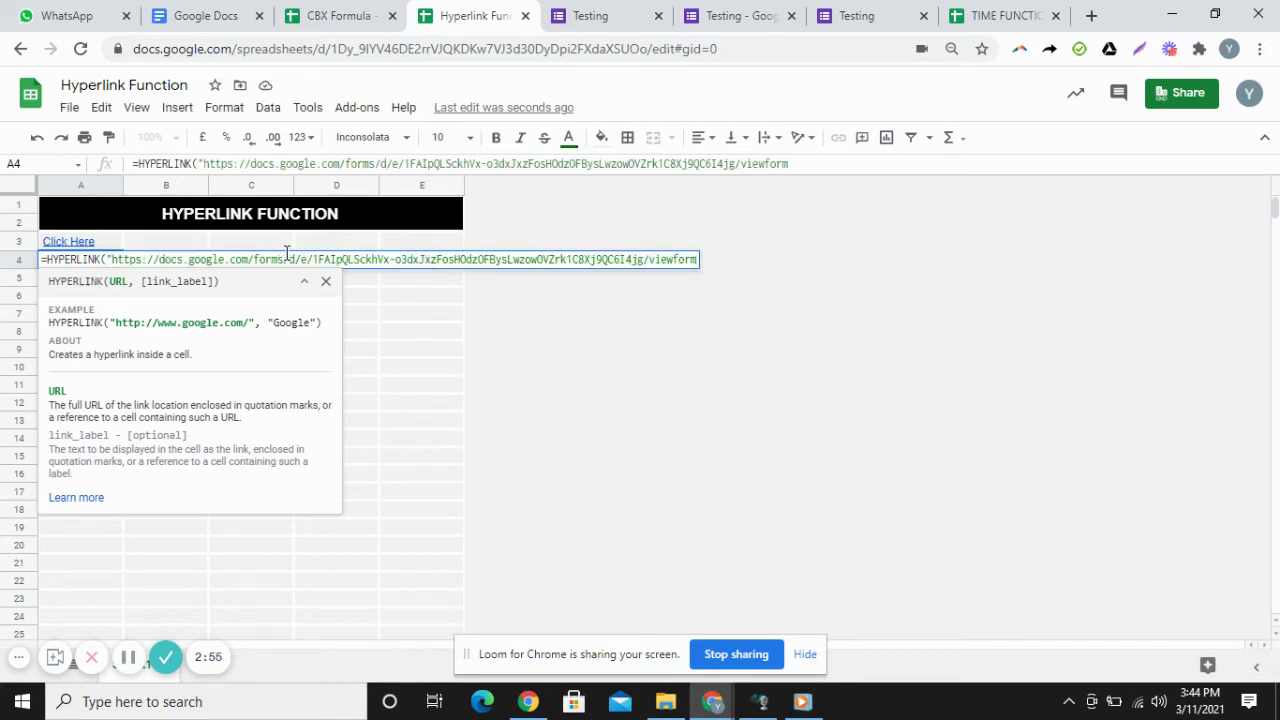
text(",")
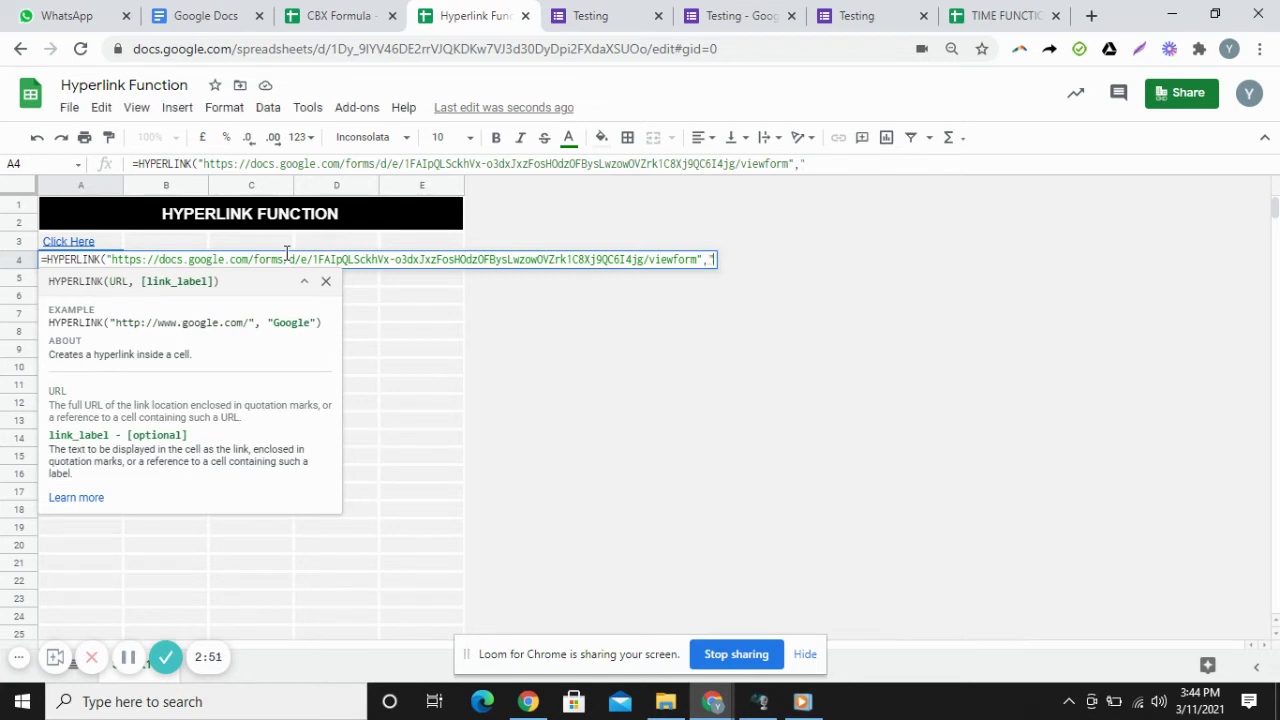
- Give the A4 formula the link label "Website" and enter the completed formula
text(H)
text(Webiste)
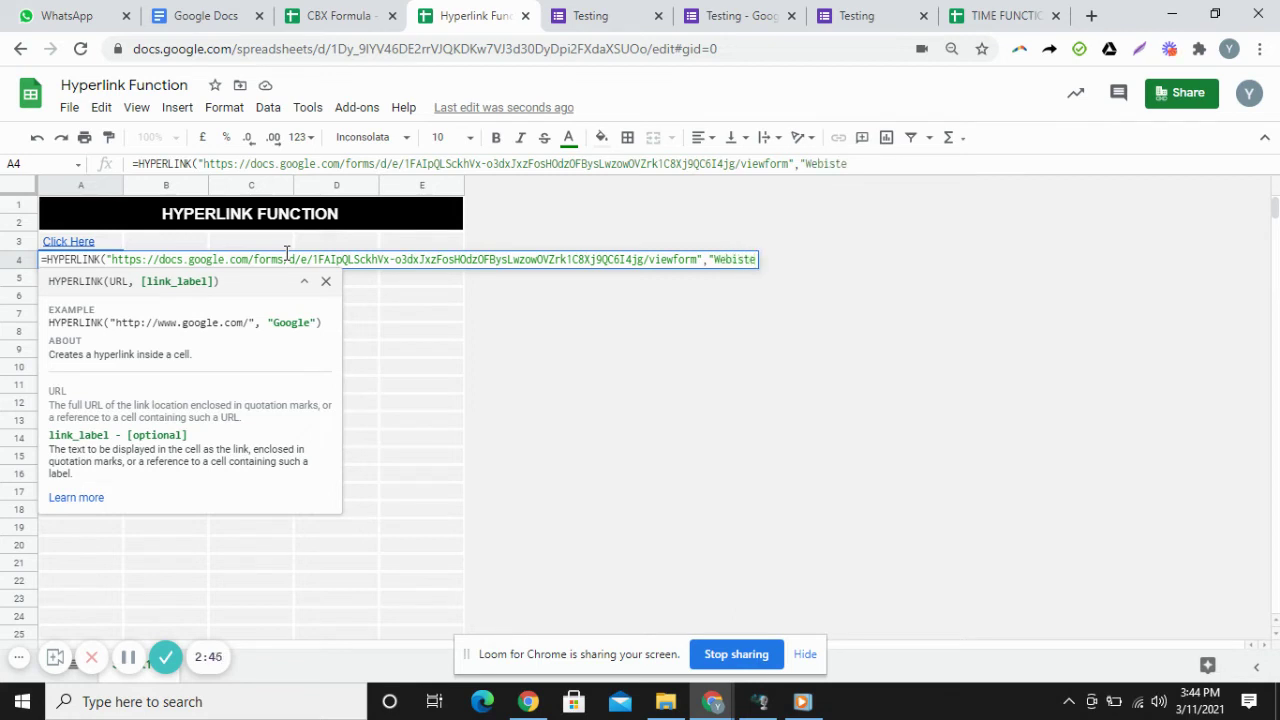
key(BackSpace)
key(BackSpace)
key(BackSpace)
key(BackSpace)
text(site"))
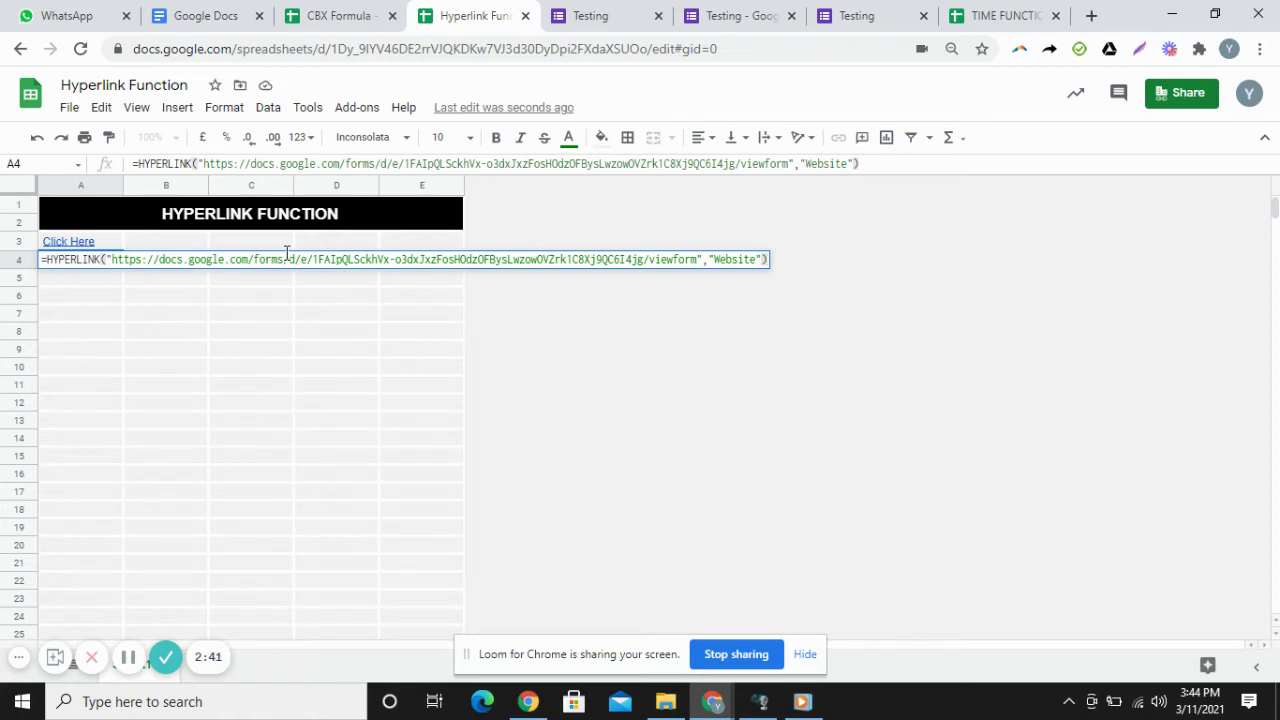
key(Return)
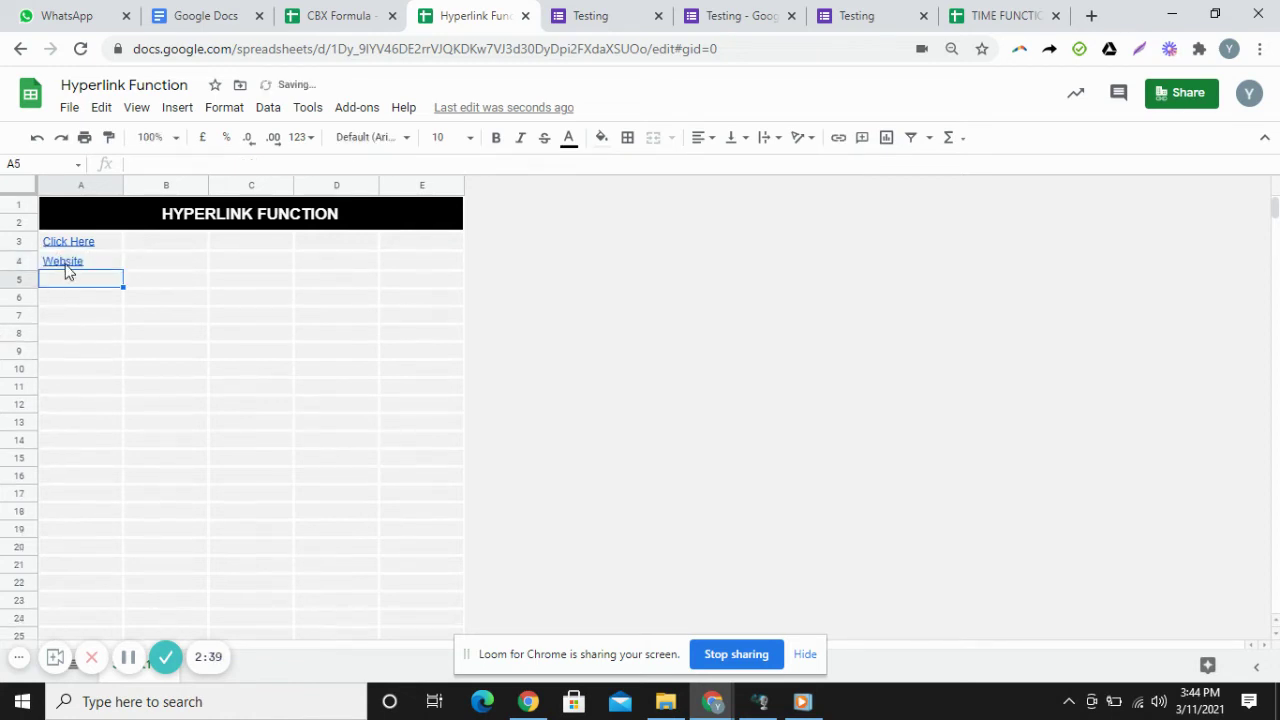
mouse_move(66, 271)
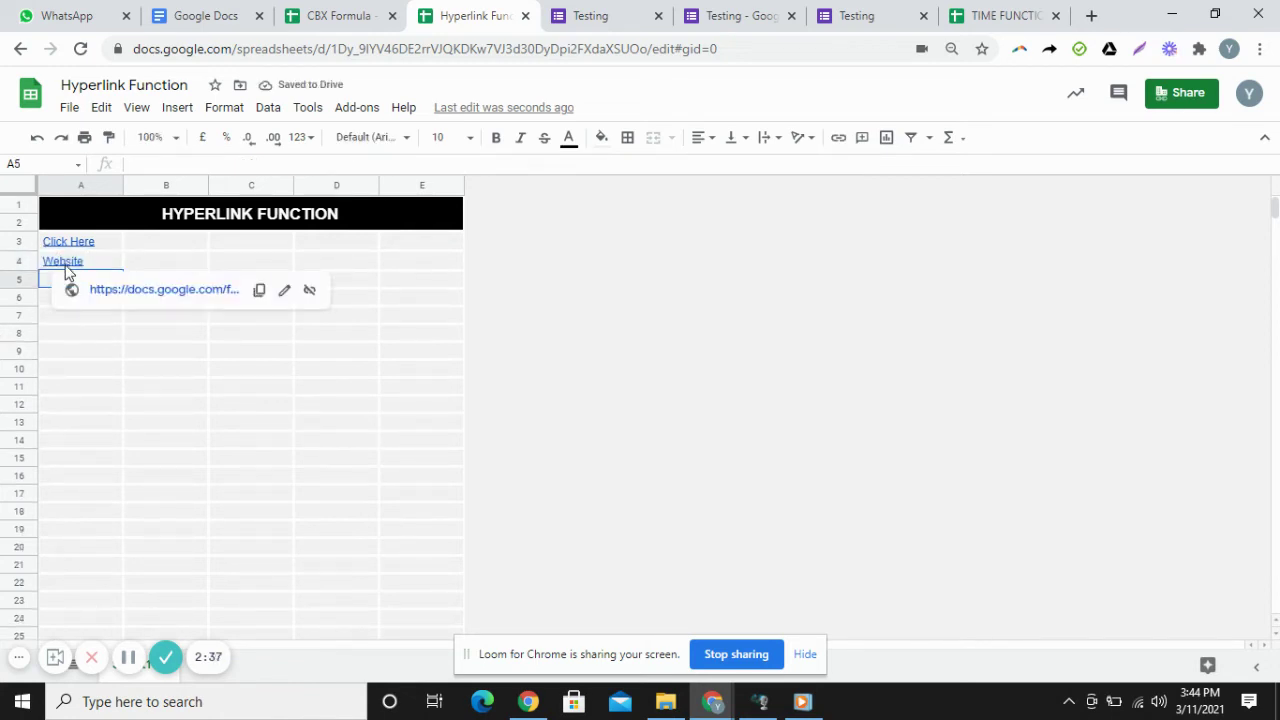
click(156, 265)
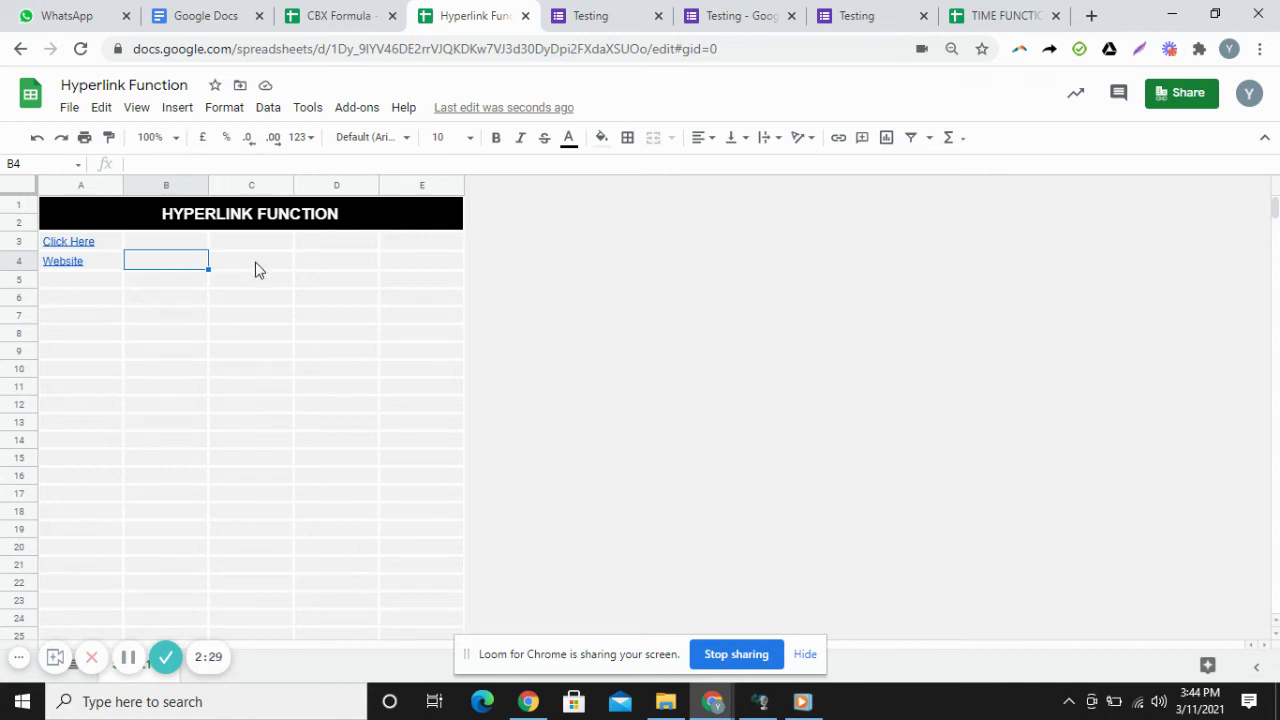
click(106, 300)
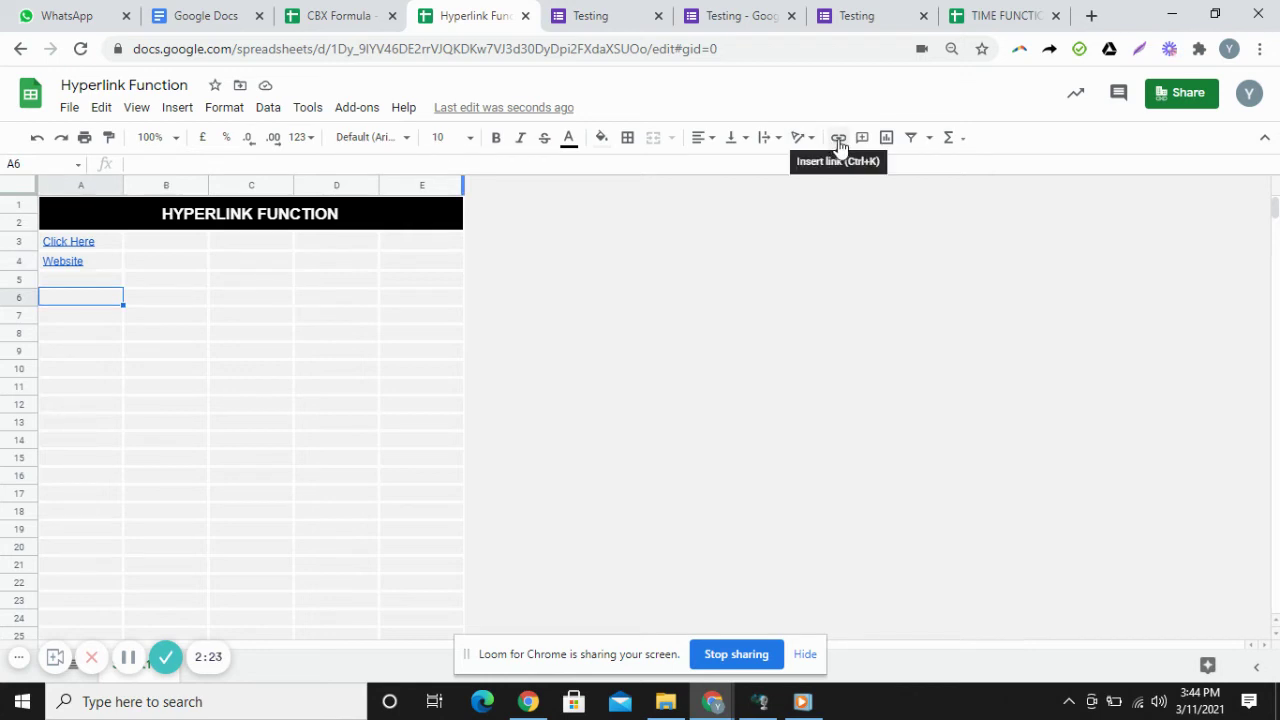
- Insert a link in cell B3 with the display text "Form" and the copied Testing form URL
click(152, 243)
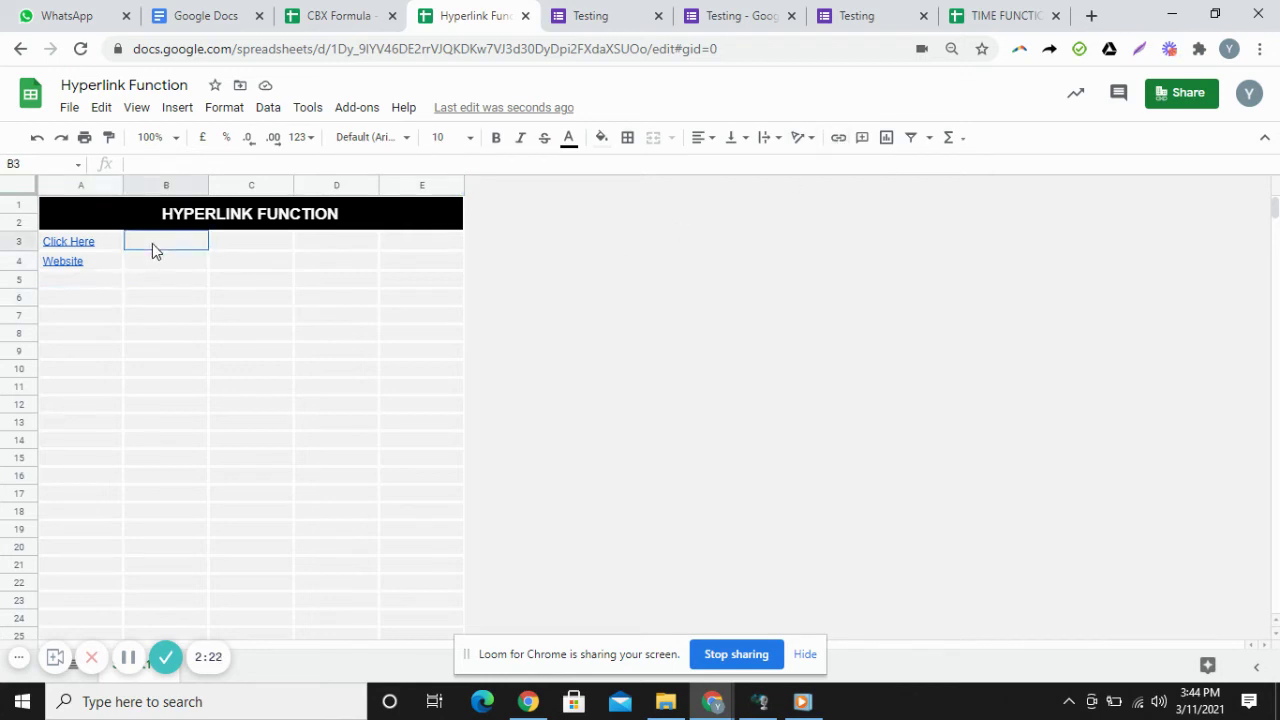
click(837, 140)
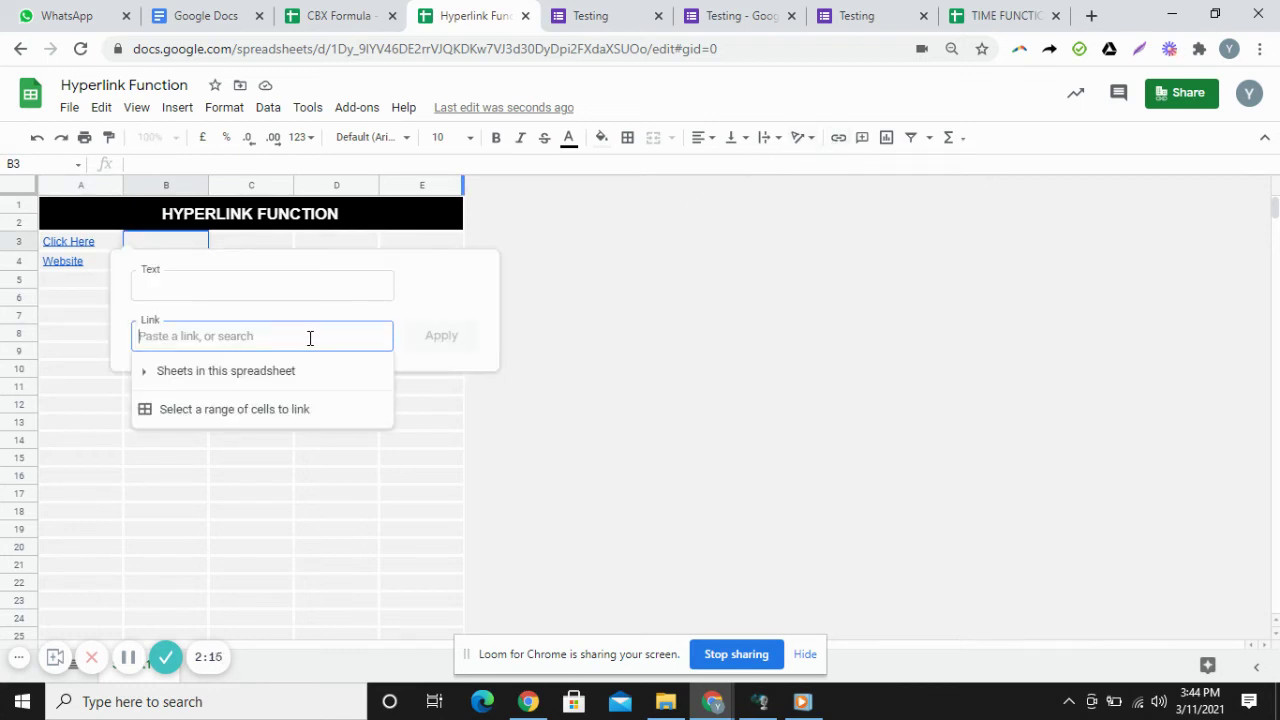
key(ctrl+v)
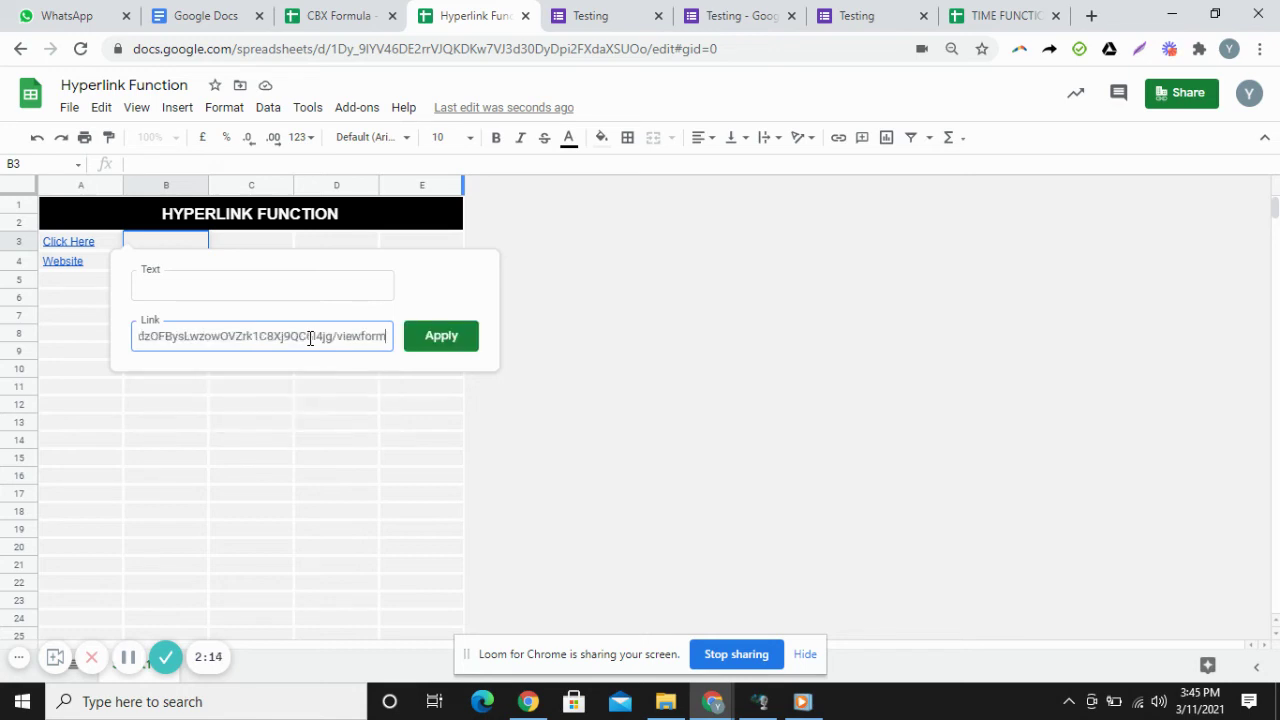
click(244, 288)
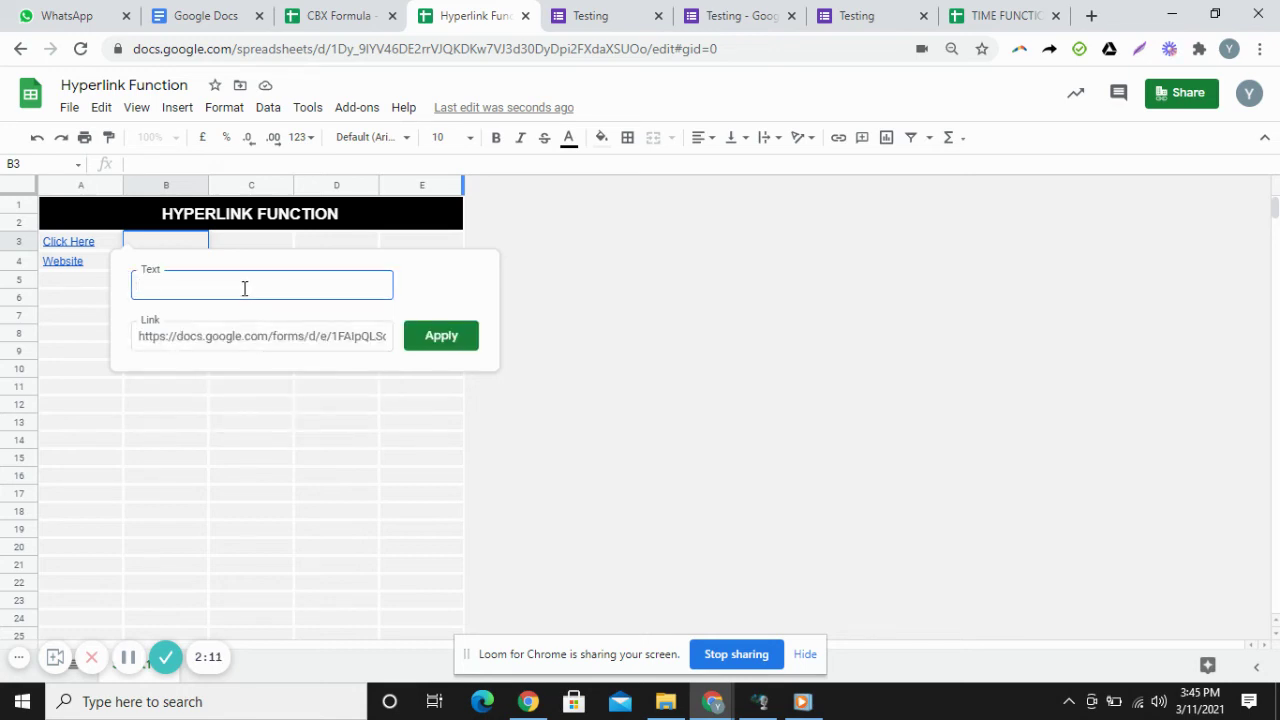
text(Form)
click(465, 347)
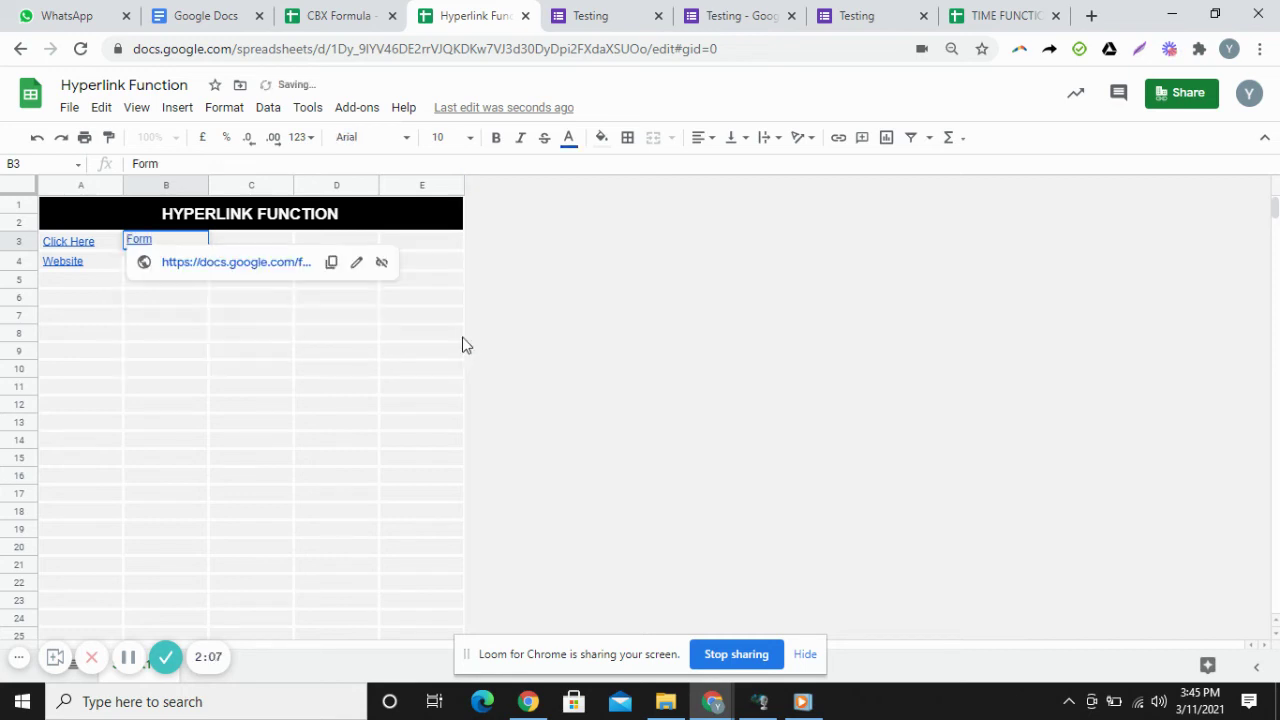
click(140, 316)
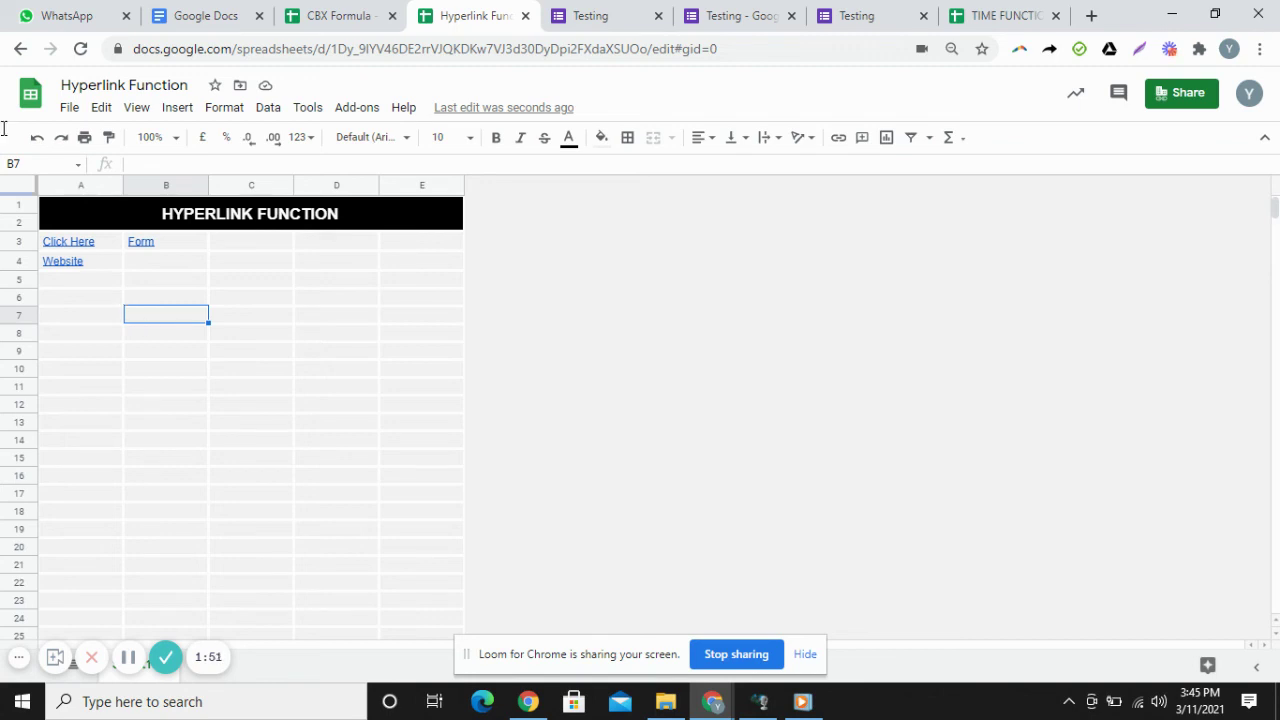
click(69, 112)
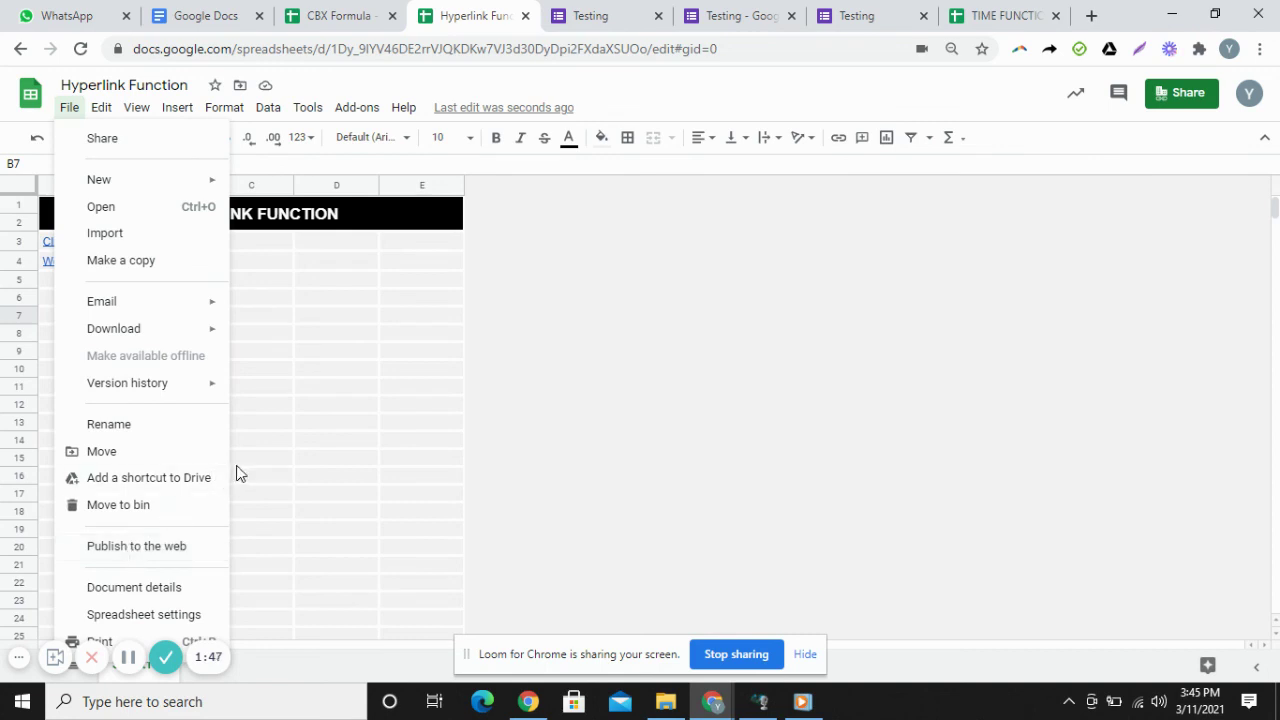
click(254, 340)
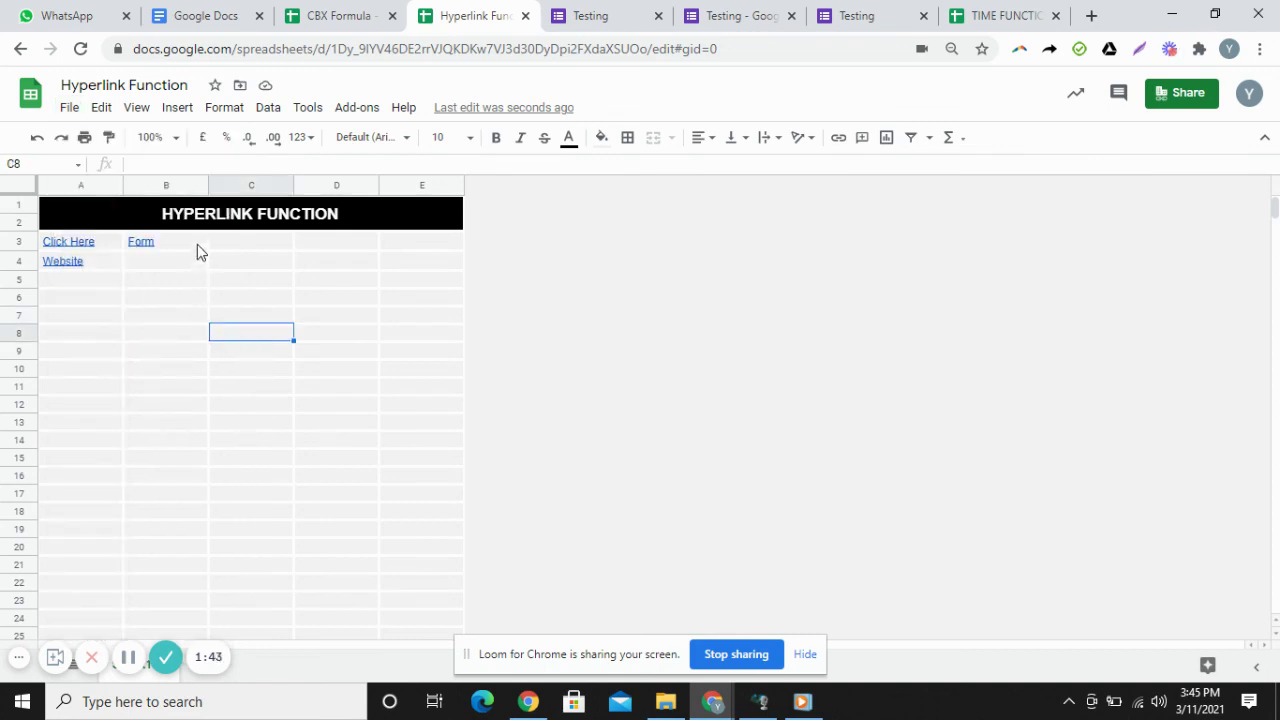
- Begin a HYPERLINK formula in cell B5 to review the function's syntax help, and erase the unfinished formula
click(145, 284)
text(=)
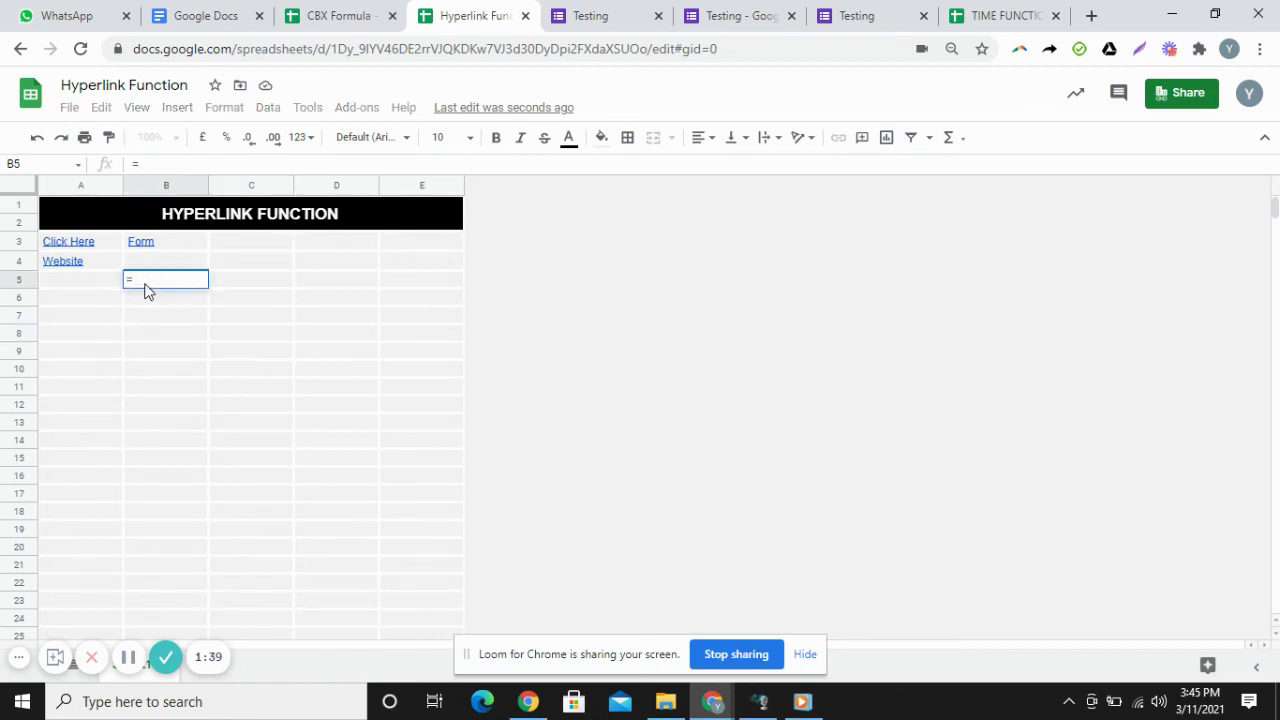
text(hyperlink)
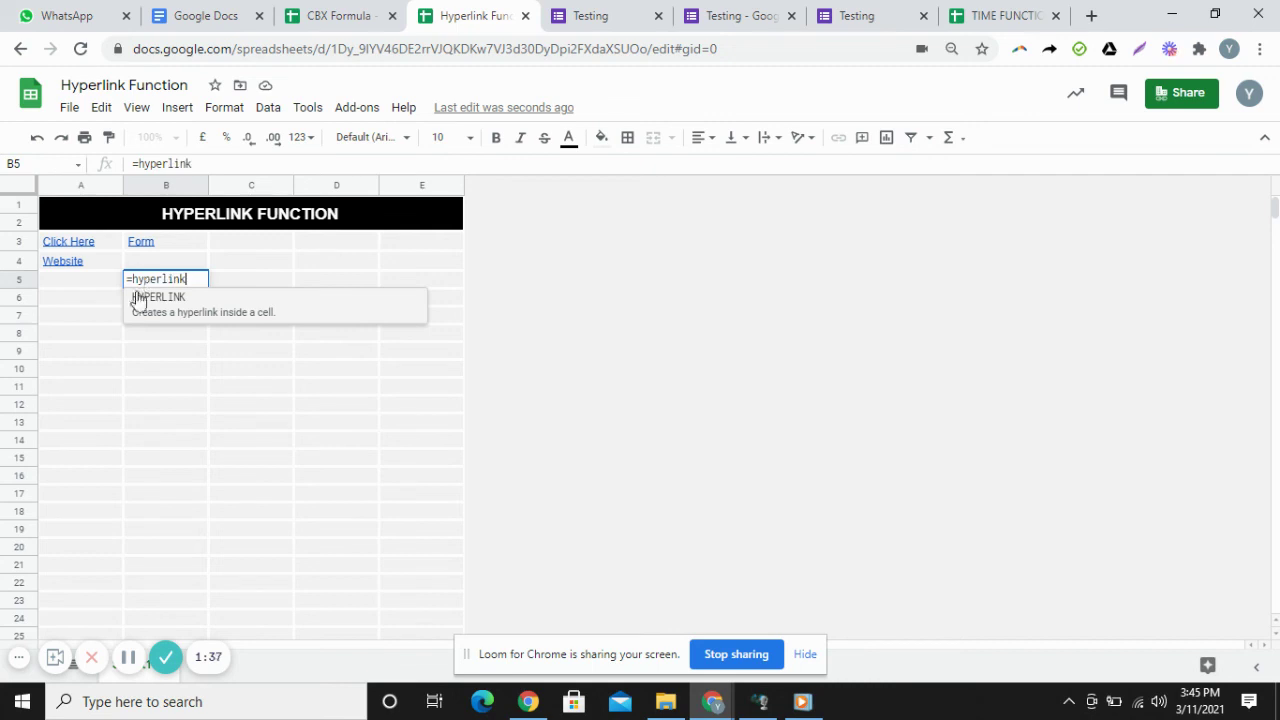
click(138, 305)
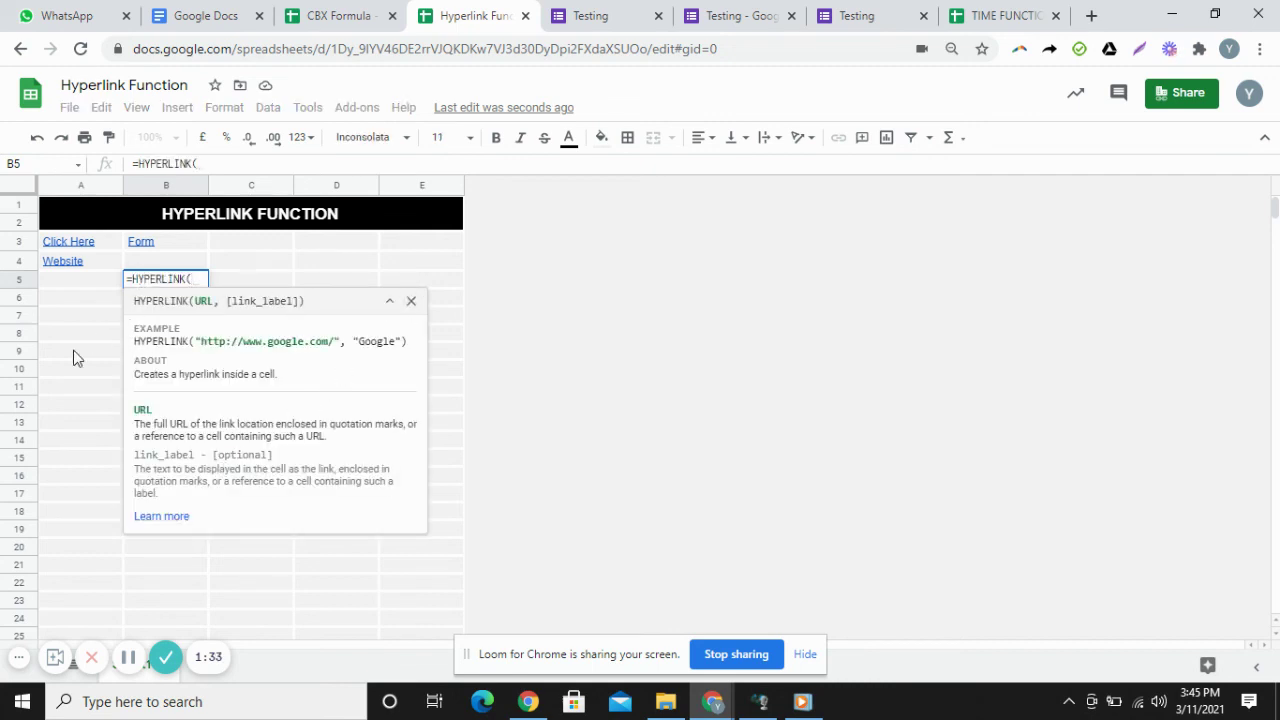
key(BackSpace)
key(BackSpace)
key(BackSpace)
key(BackSpace)
key(BackSpace)
key(BackSpace)
key(BackSpace)
key(BackSpace)
key(BackSpace)
key(BackSpace)
key(BackSpace)
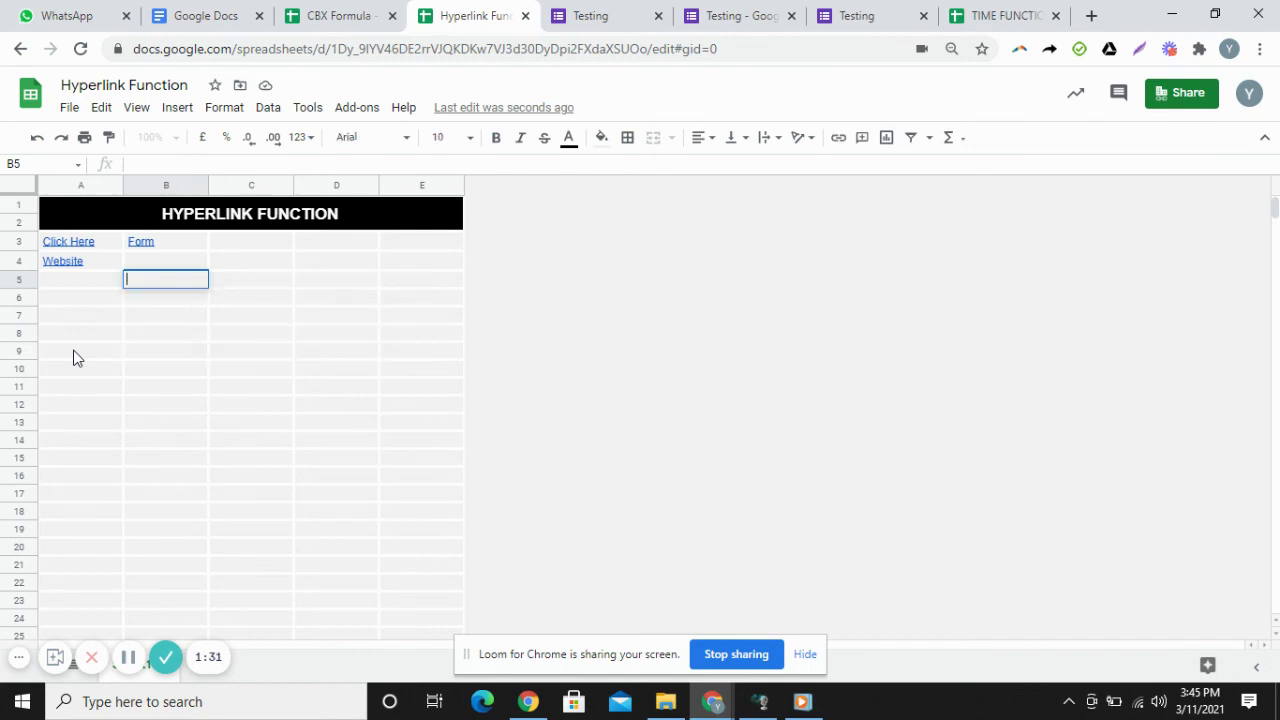